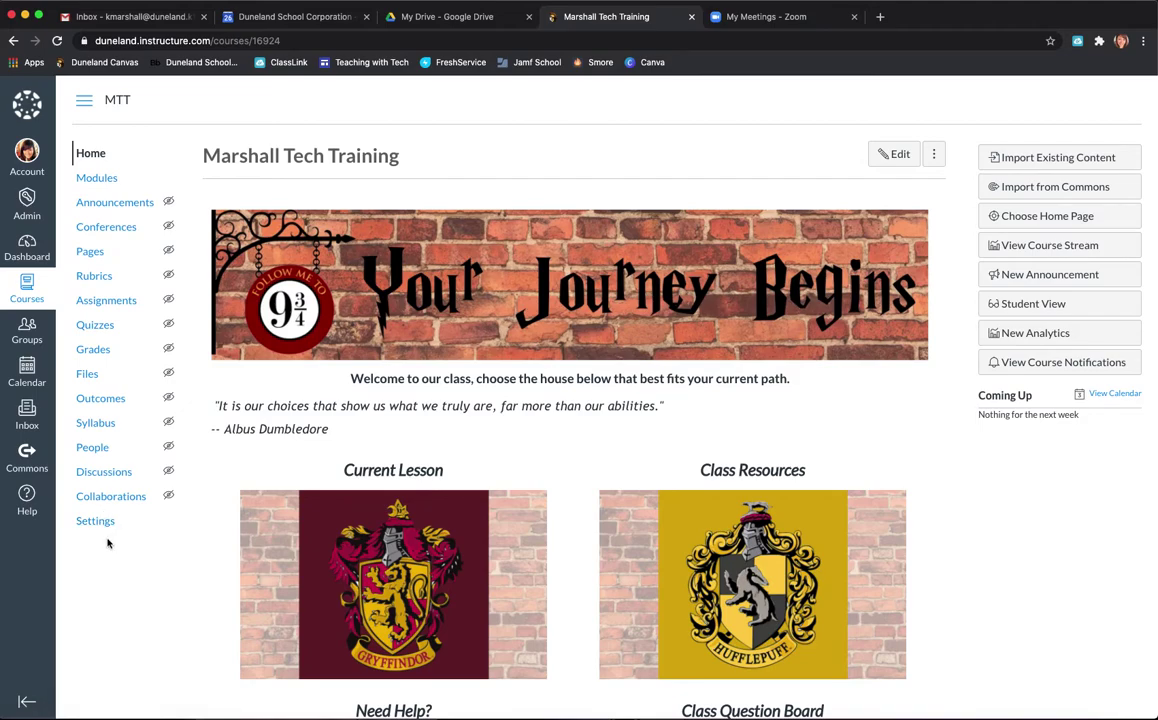
Step: Show Zoom in the course navigation below Modules, save, and return to Home
left_click(104, 527)
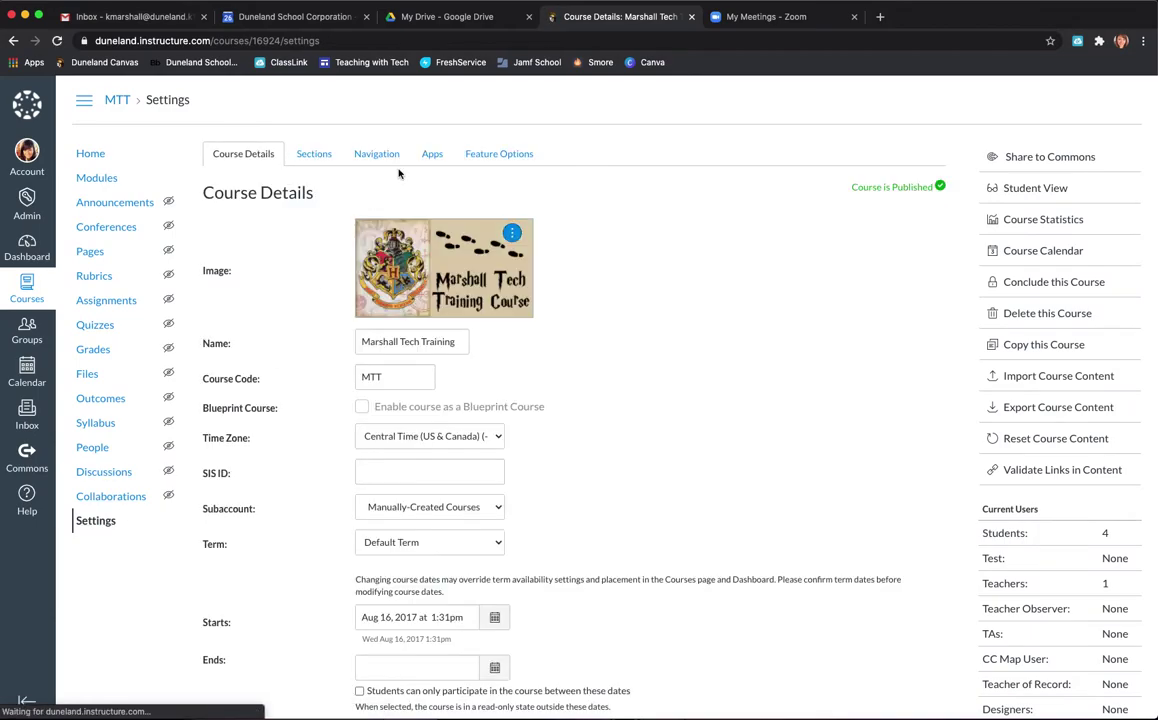
left_click(378, 157)
scroll(393, 527, "down", 3)
scroll(393, 527, "up", 1)
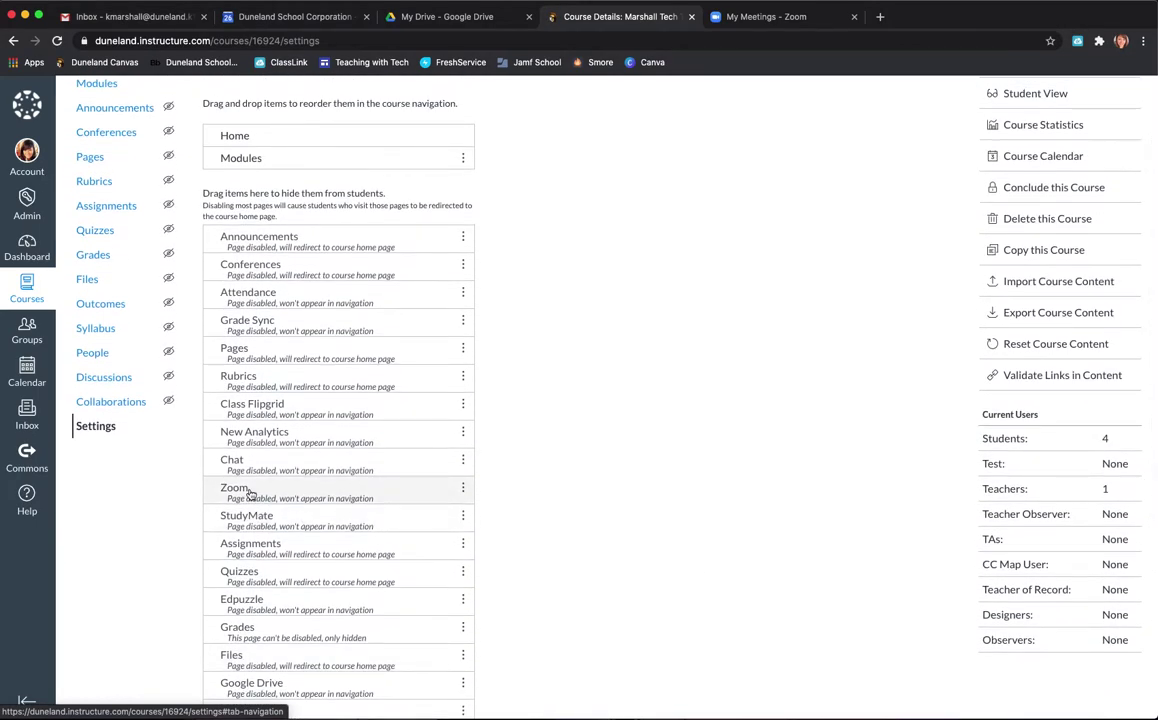
mouse_move(250, 493)
left_mouse_down()
mouse_move(276, 175)
mouse_move(268, 184)
left_mouse_up()
scroll(561, 366, "down", 5)
left_click(224, 676)
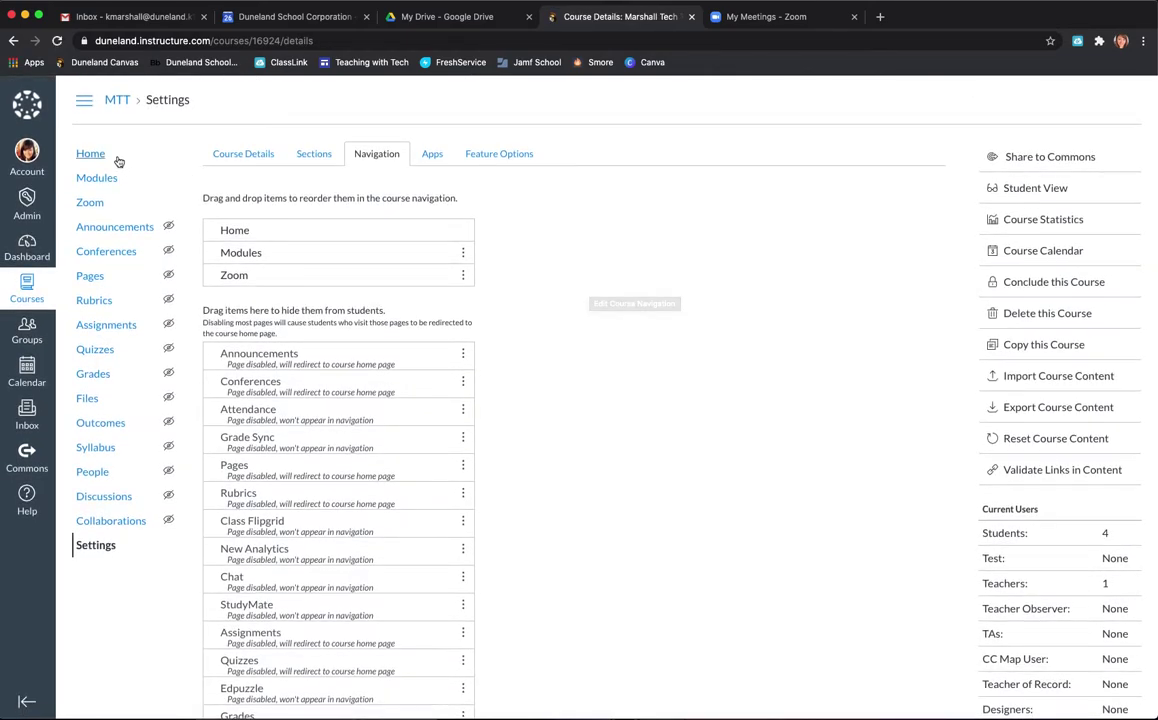
left_click(90, 153)
Step: Open the course's Zoom page, which shows no upcoming meetings
left_click(104, 204)
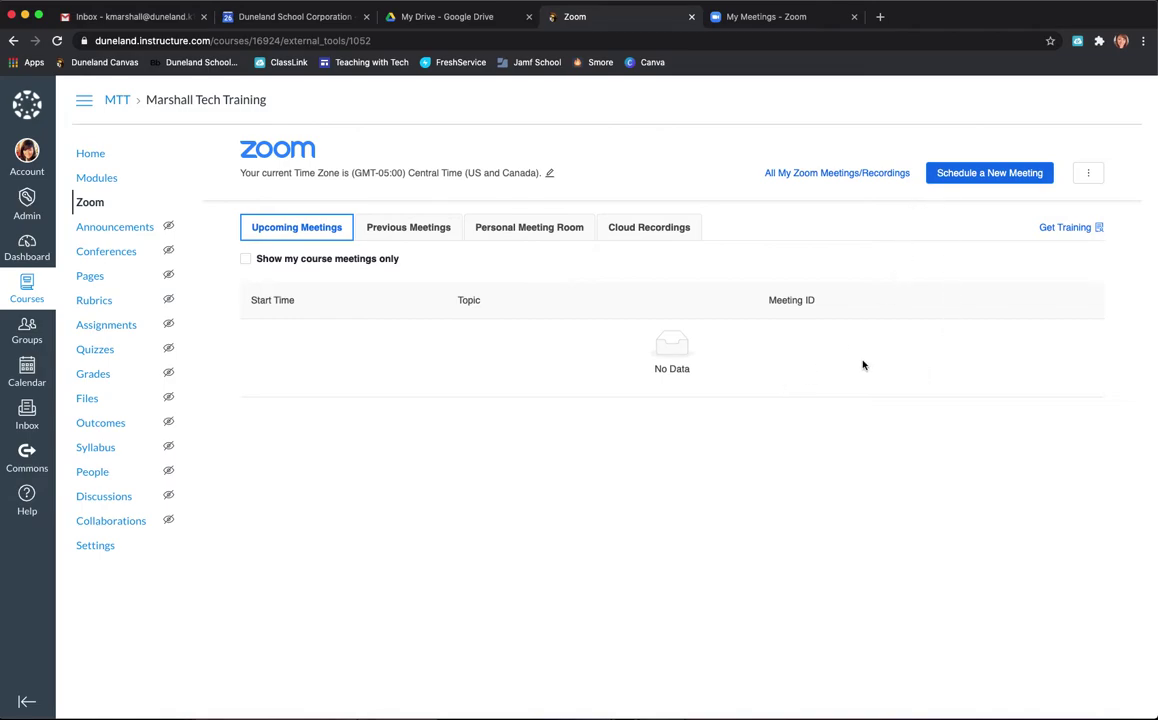
Step: Move Zoom back to hidden navigation items and save, then go to Modules and the Zoom tab
left_click(92, 545)
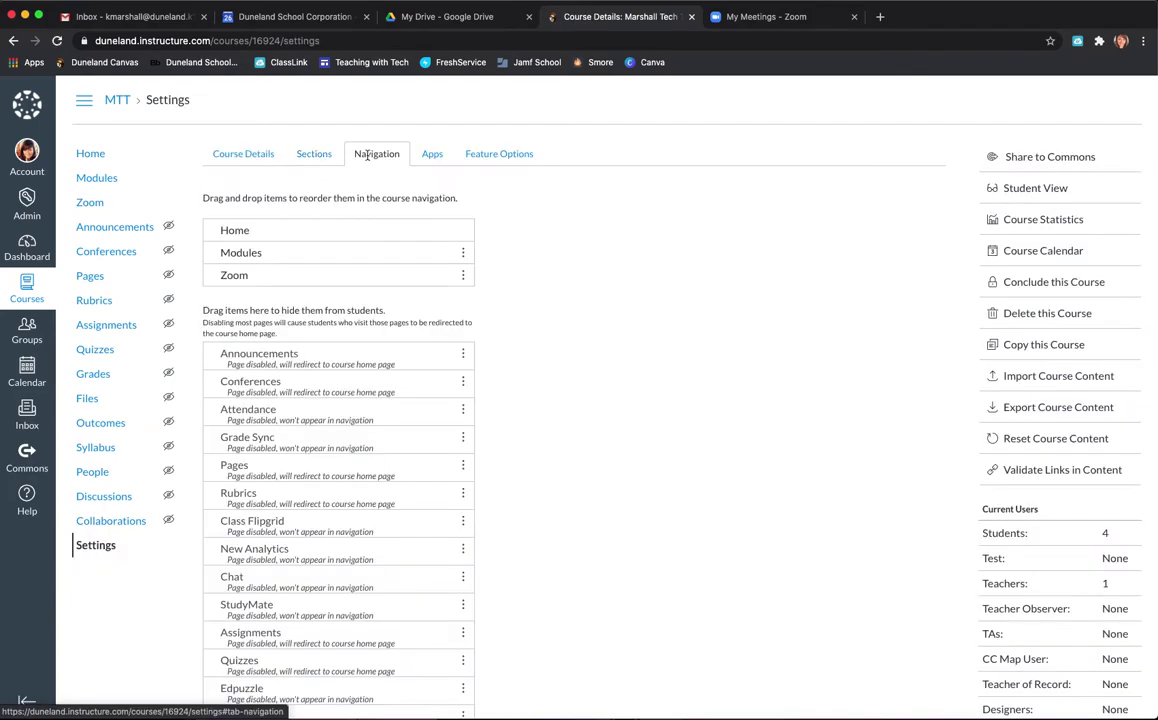
left_click_drag(250, 275, 264, 445)
scroll(264, 445, "down", 5)
scroll(264, 445, "down", 2)
left_click(223, 676)
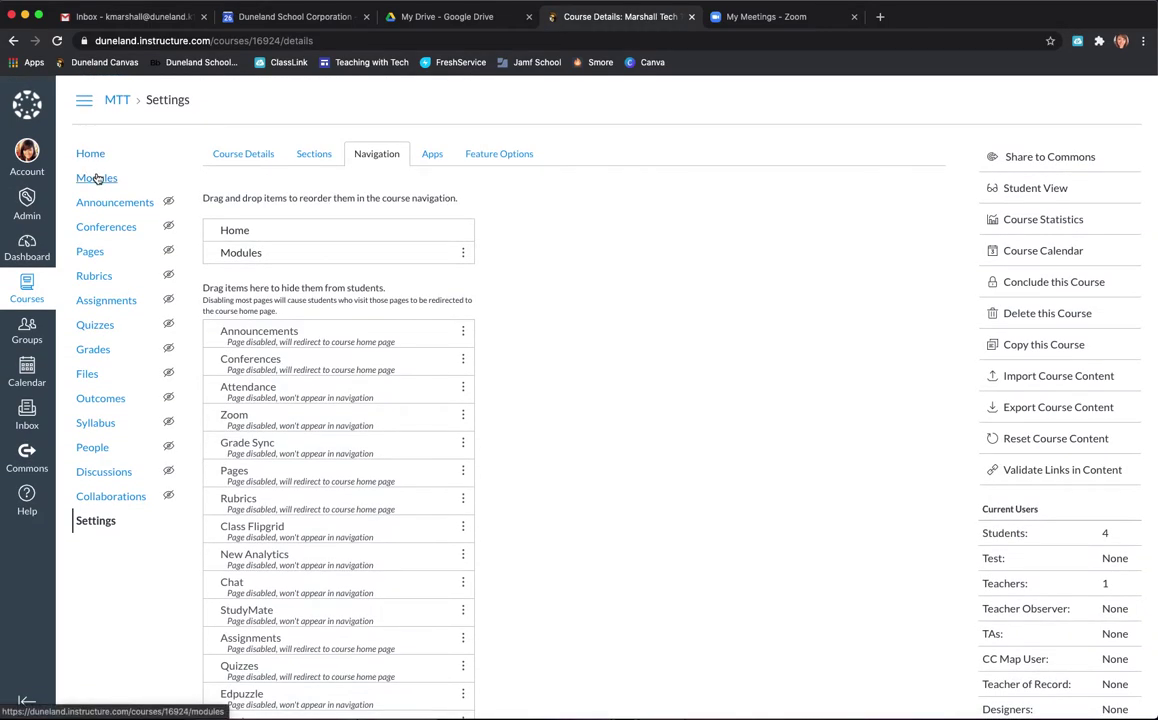
left_click(97, 178)
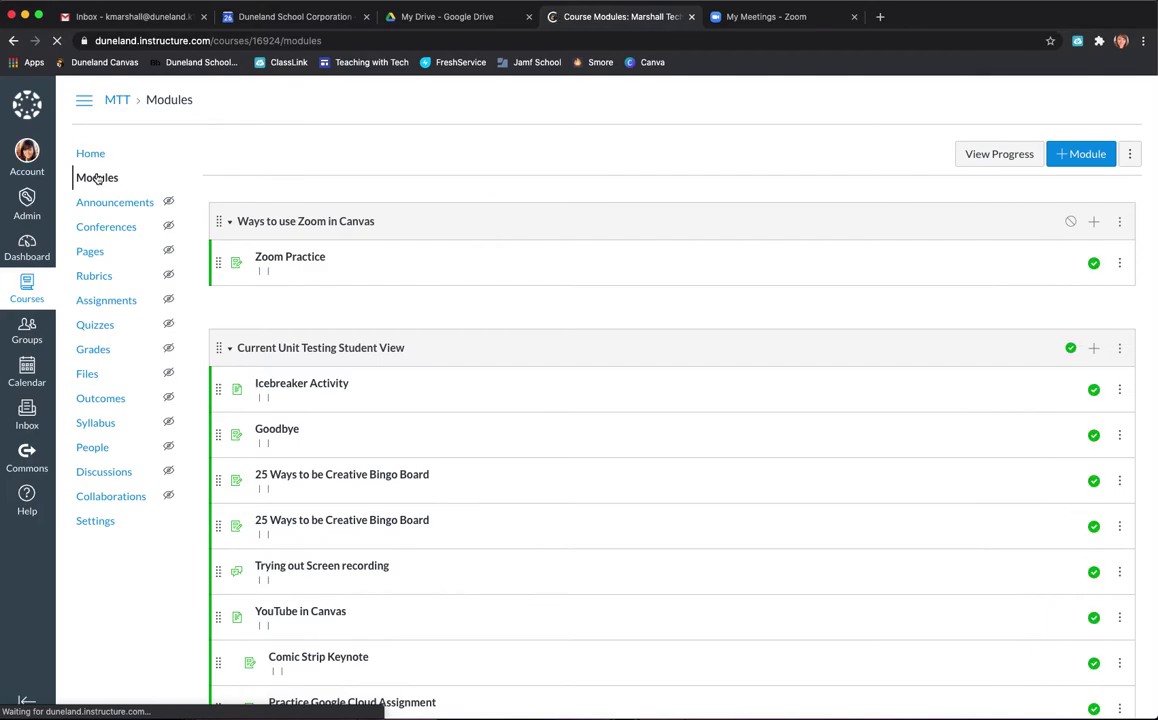
left_click(759, 18)
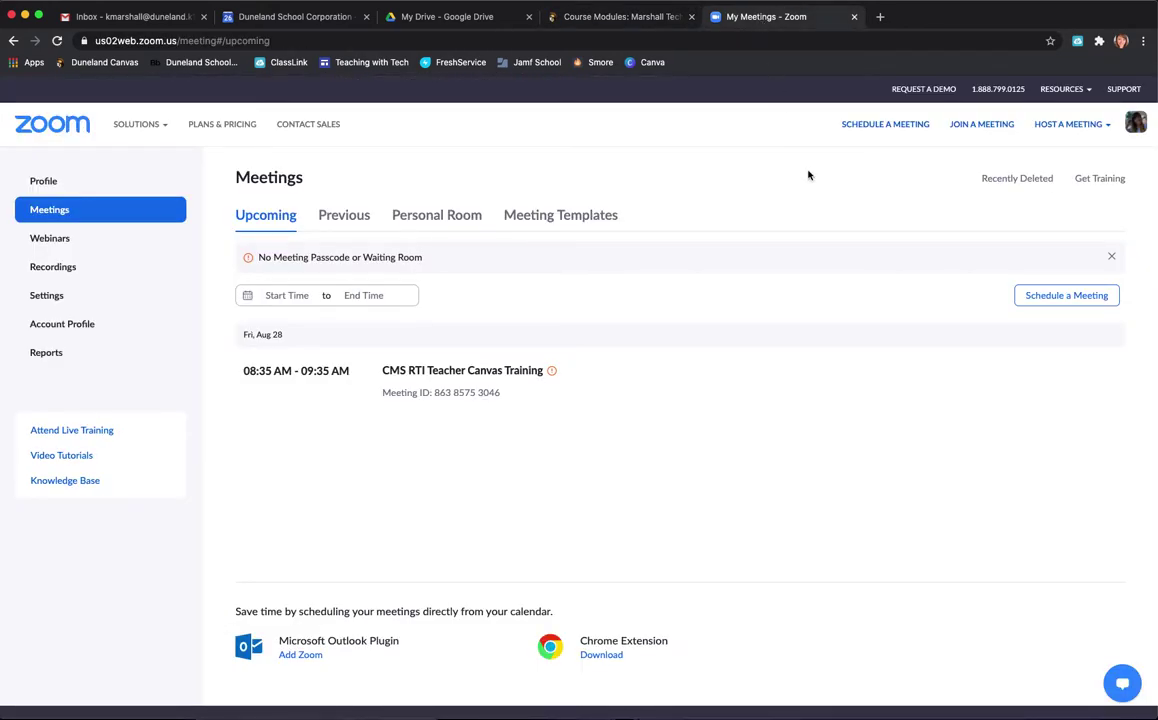
Step: Copy the CMS RTI Teacher Canvas Training invite link and return to Canvas Modules
mouse_move(408, 388)
left_click(483, 372)
left_click_drag(613, 443, 390, 440)
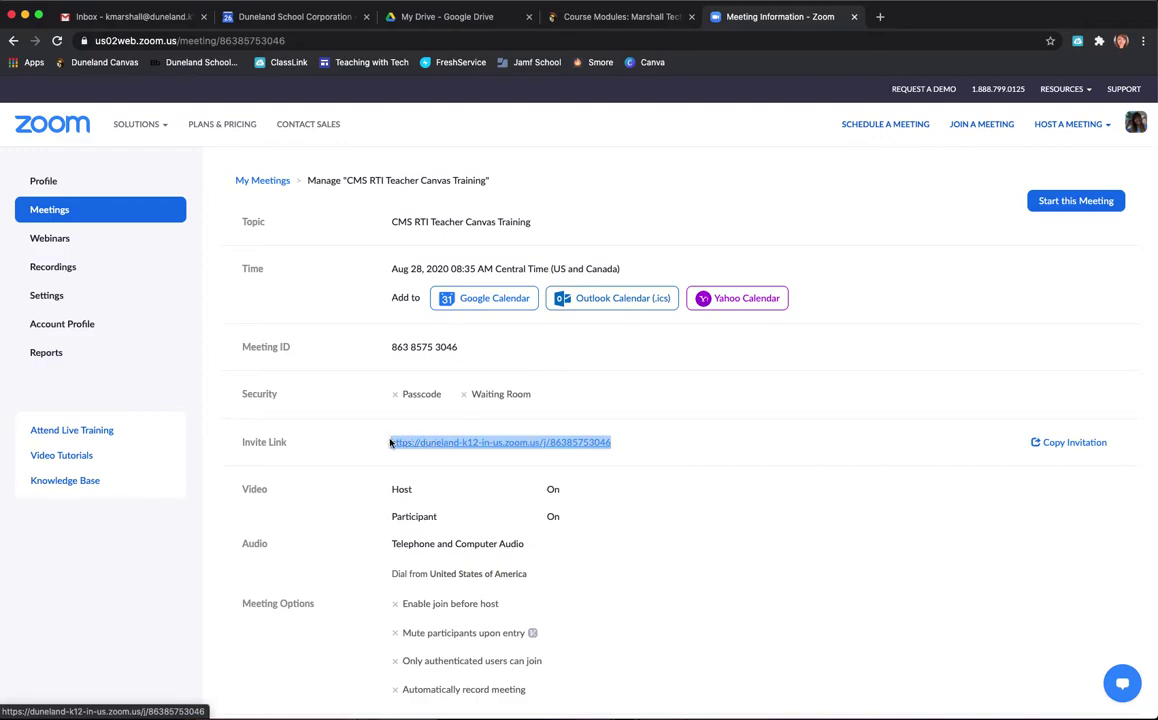
right_click(390, 443)
left_click(414, 543)
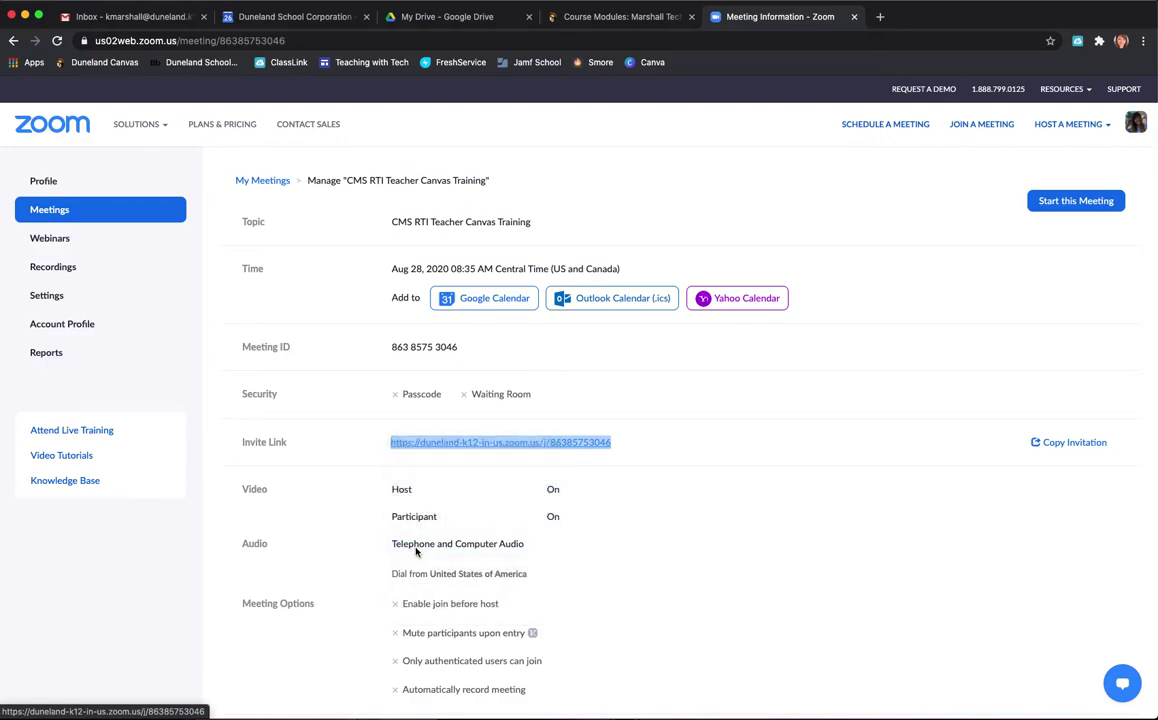
left_click(628, 18)
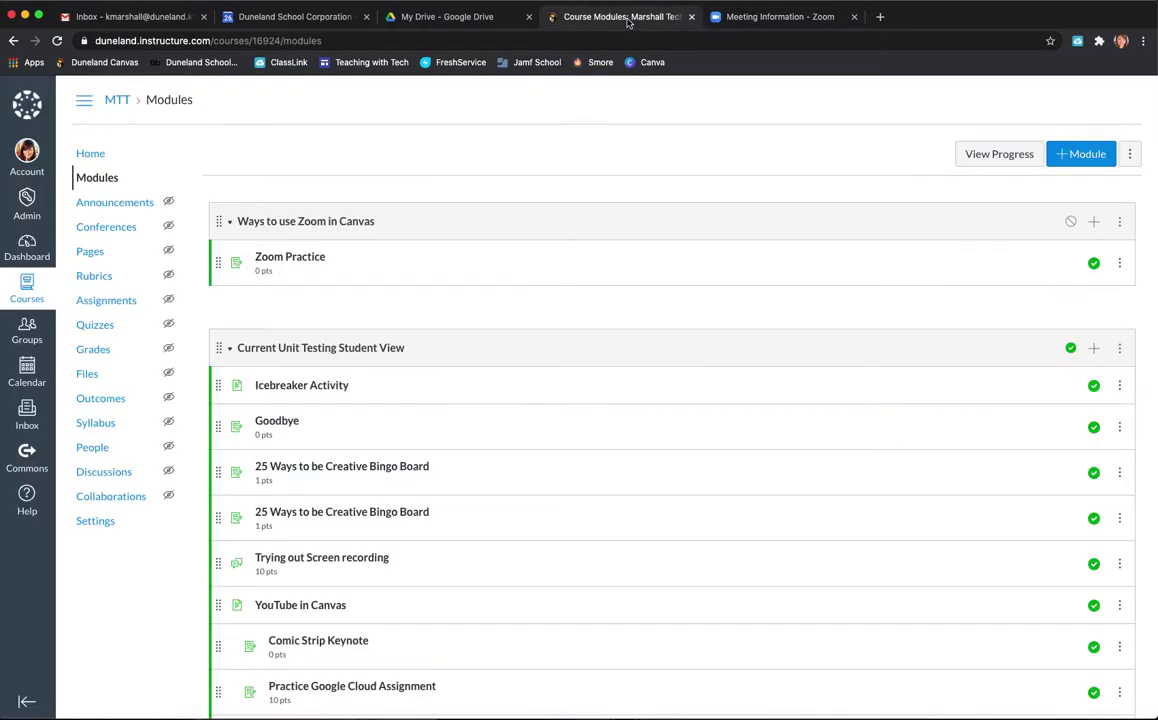
Step: Add an External URL item 'Zoom Meeting 8-26' using the pasted Zoom invite link
left_click(1095, 223)
left_click(465, 288)
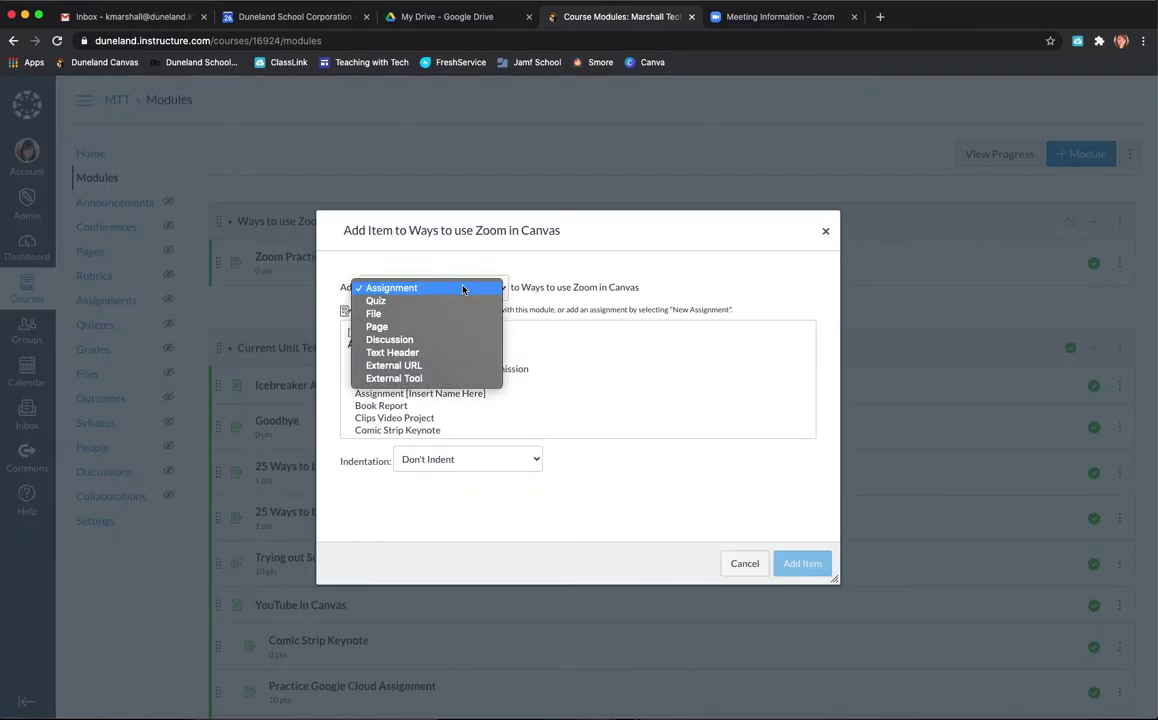
left_click(420, 366)
left_click(420, 331)
right_click(421, 330)
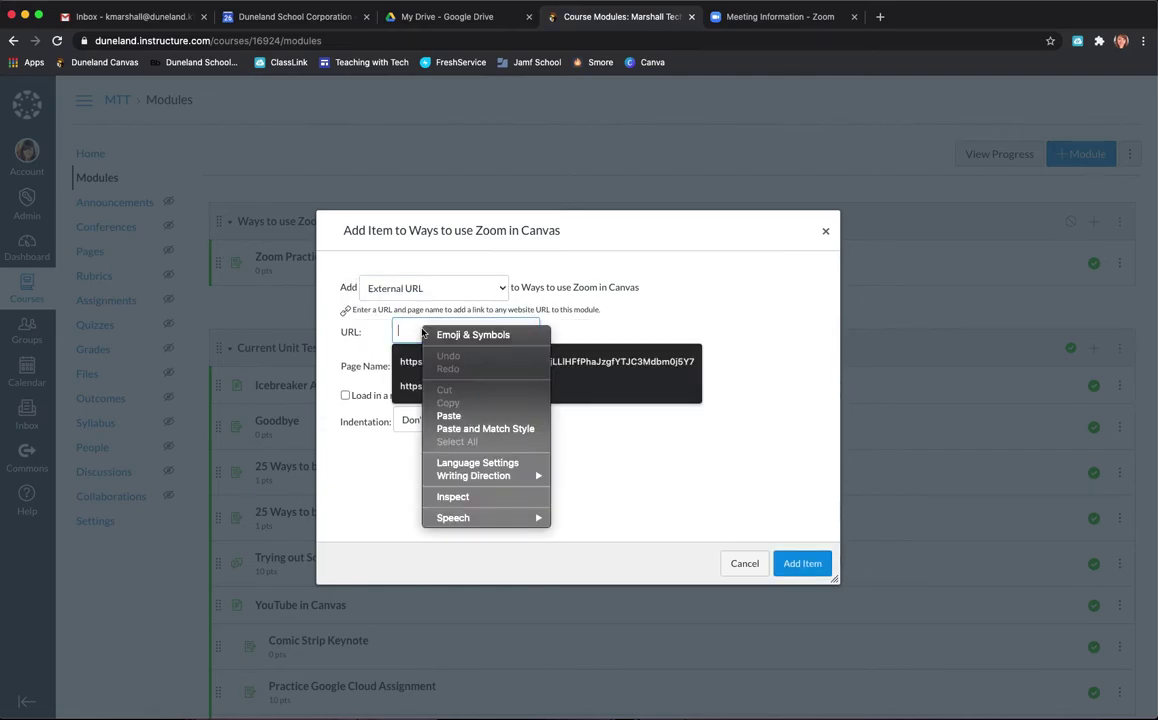
left_click(453, 415)
left_click(437, 368)
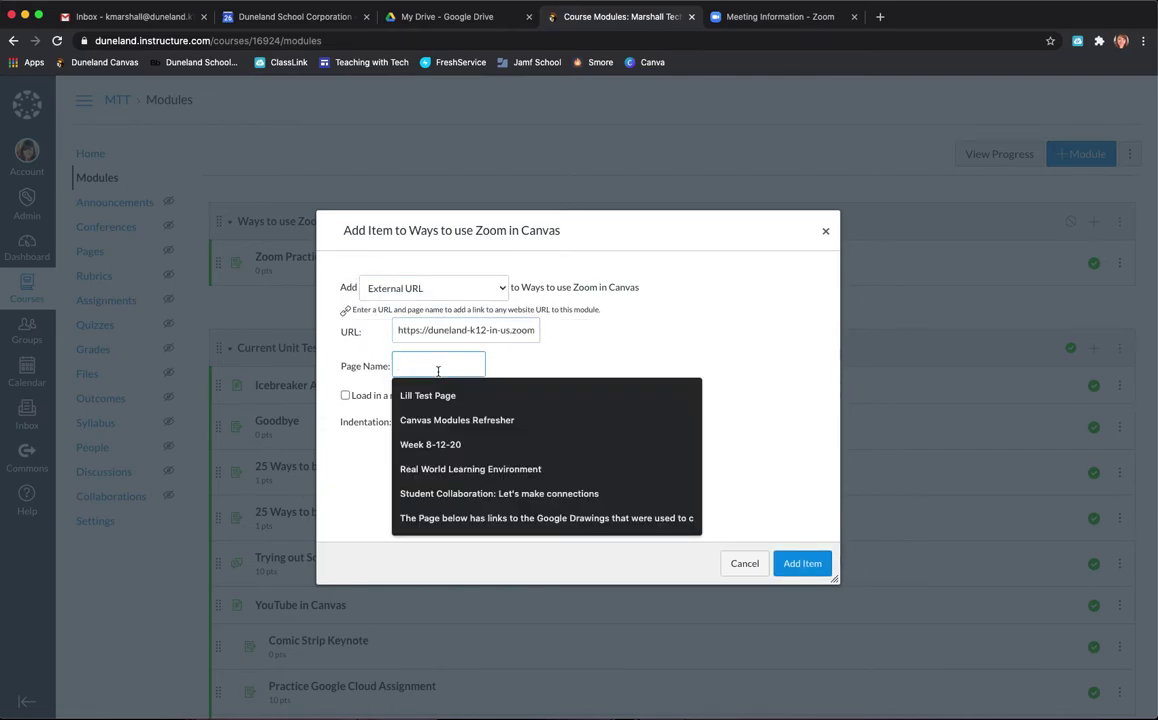
type("Zoom Meeting")
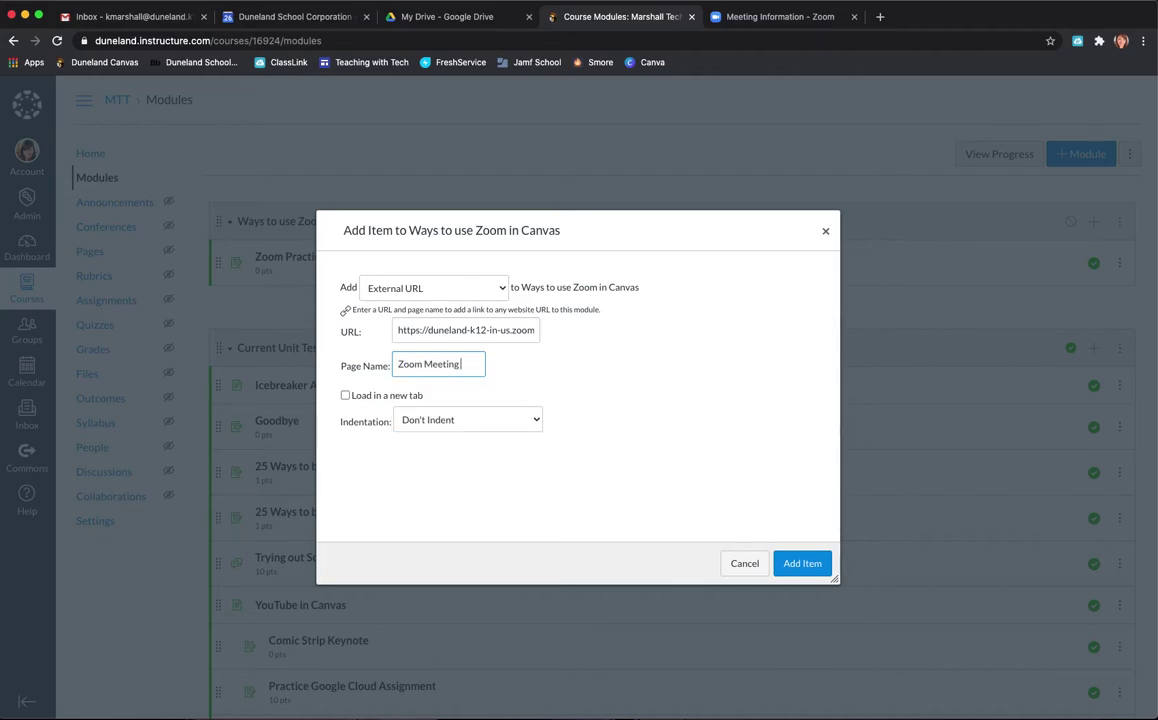
type("6")
left_click(806, 563)
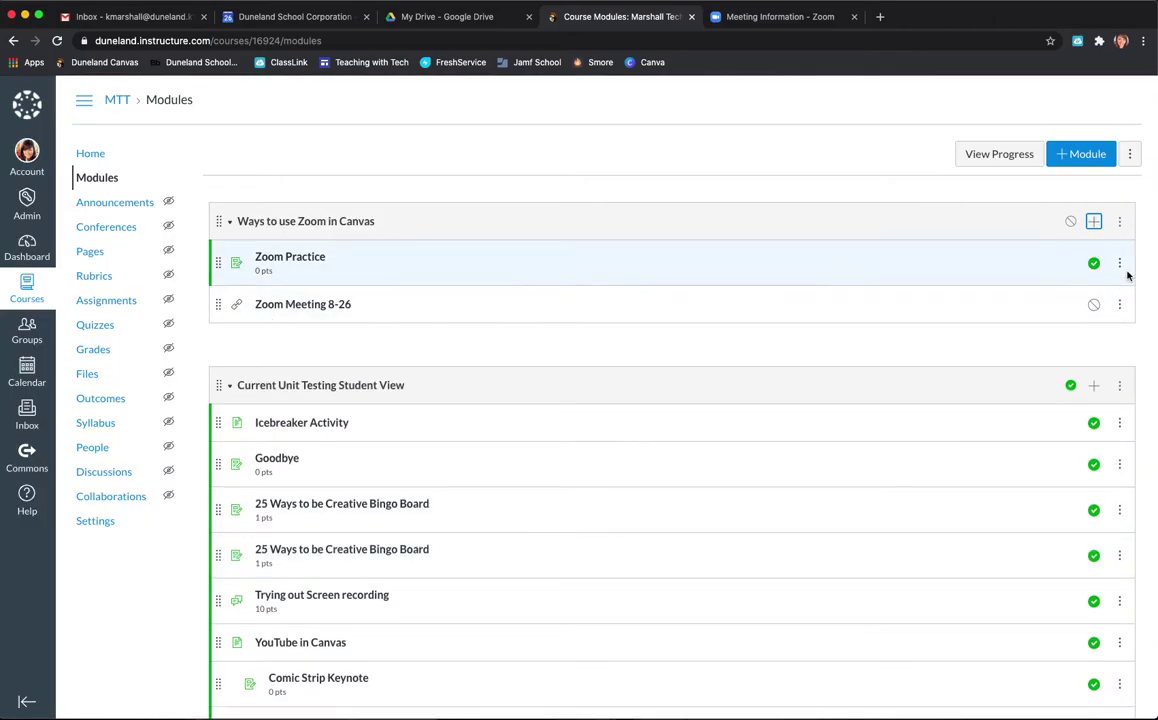
Step: Publish Zoom Meeting 8-26, open it, cancel the Zoom app prompt, and return Home
left_click(1096, 305)
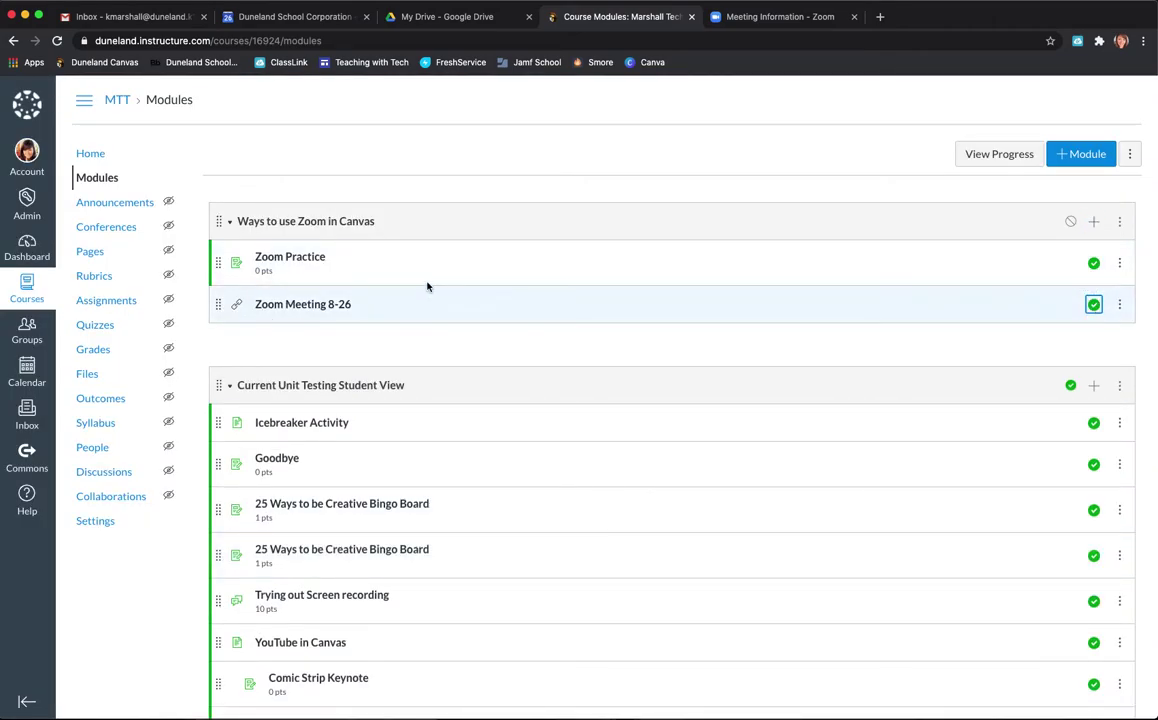
left_click(336, 311)
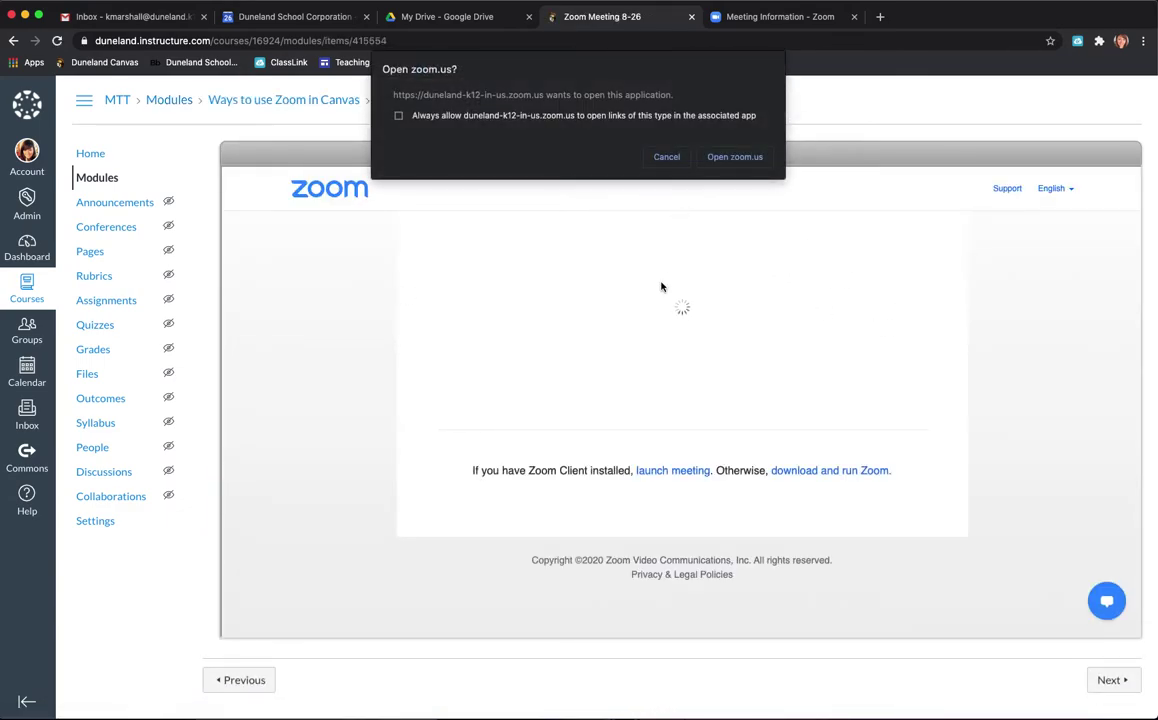
left_click(665, 156)
left_click(97, 154)
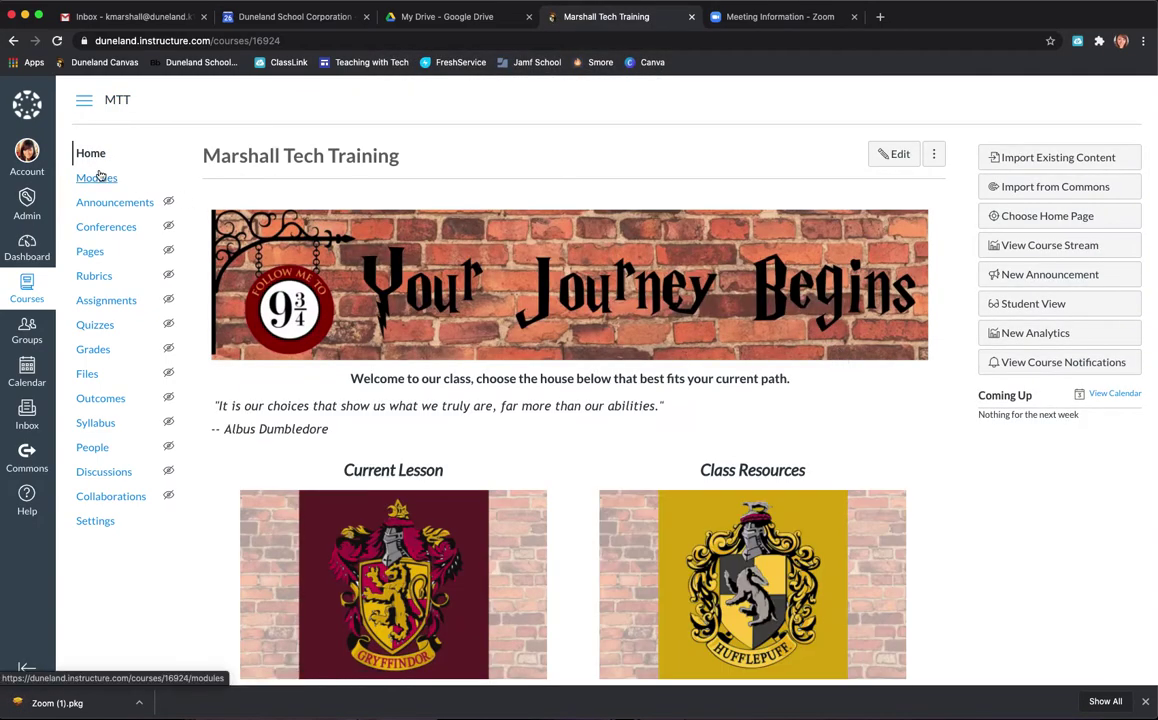
Step: Open the Zoom Practice assignment from the course home page
key("Tab")
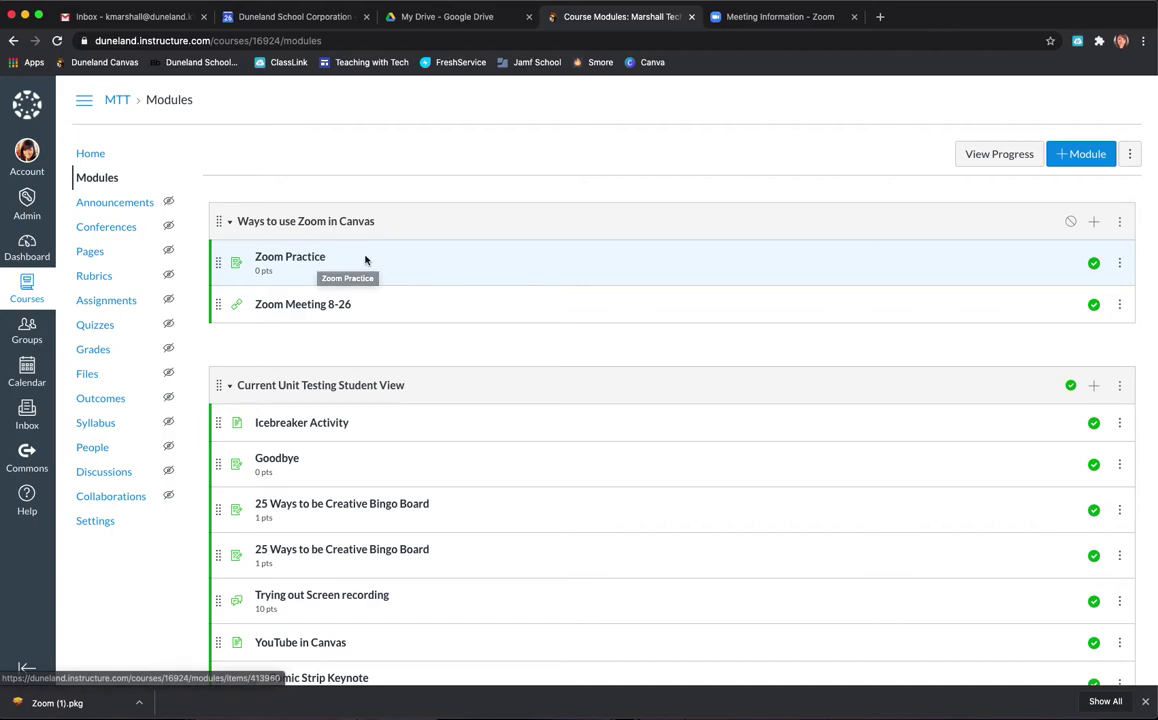
left_click(292, 260)
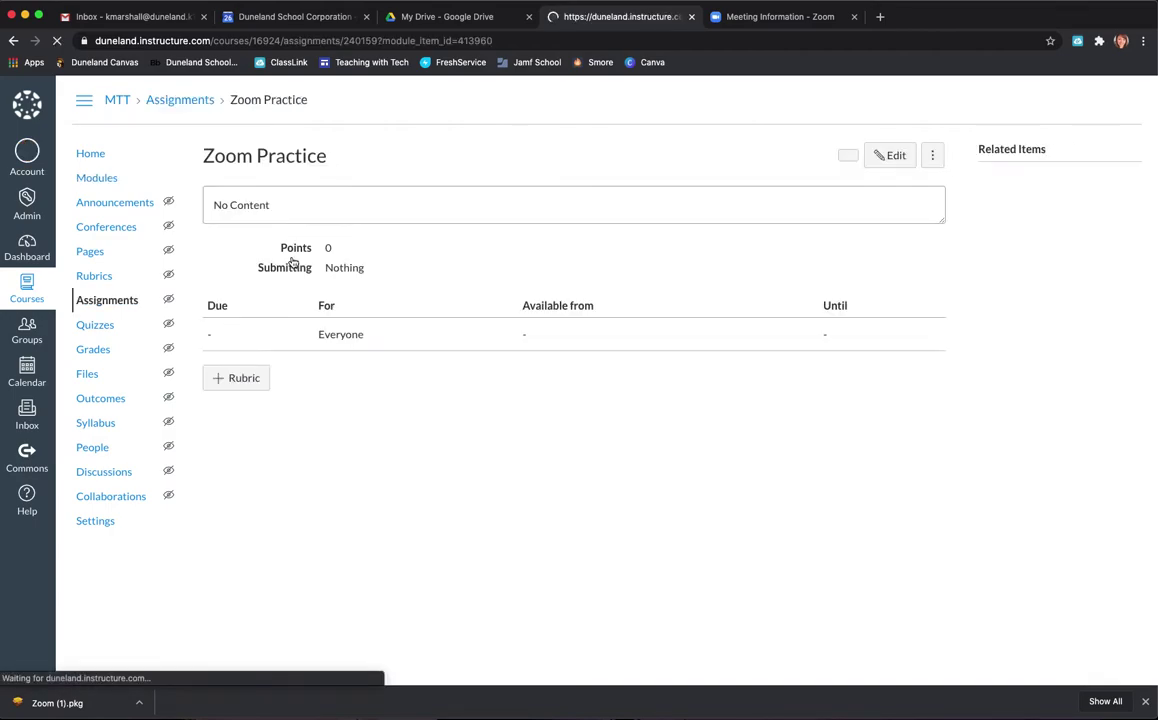
Step: Add directions to the Zoom Practice assignment and set its points to 10
left_click(896, 158)
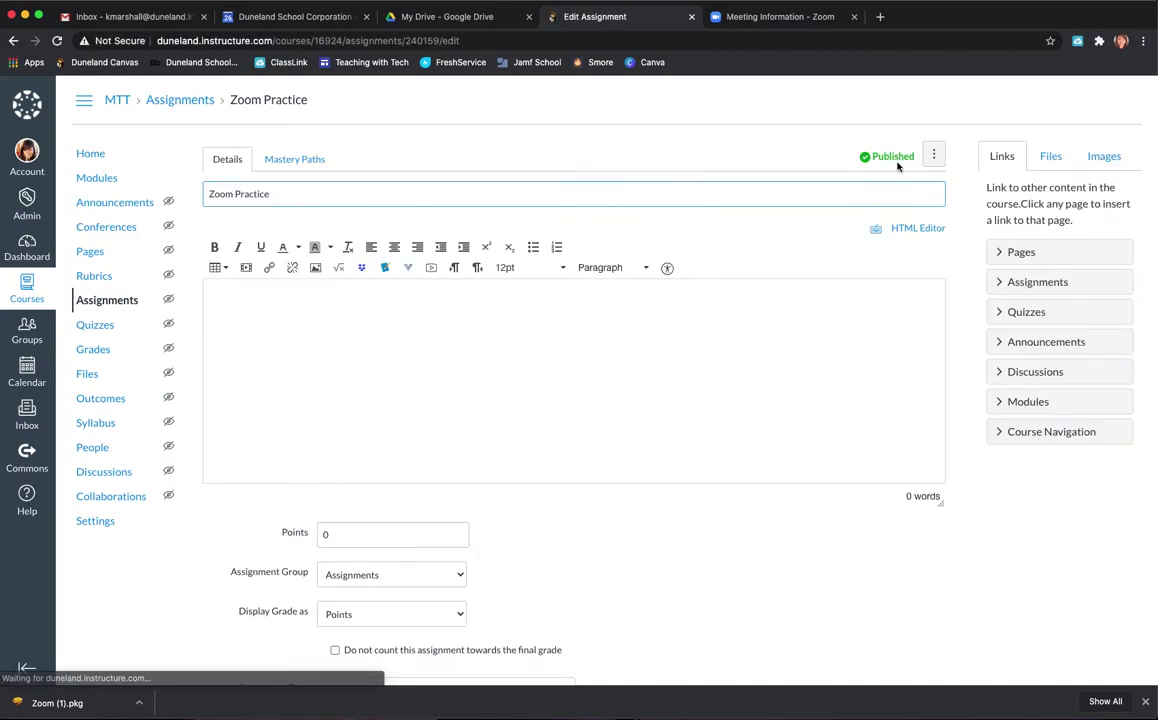
scroll(555, 535, "down", 1)
left_click(353, 242)
type("Directions here.")
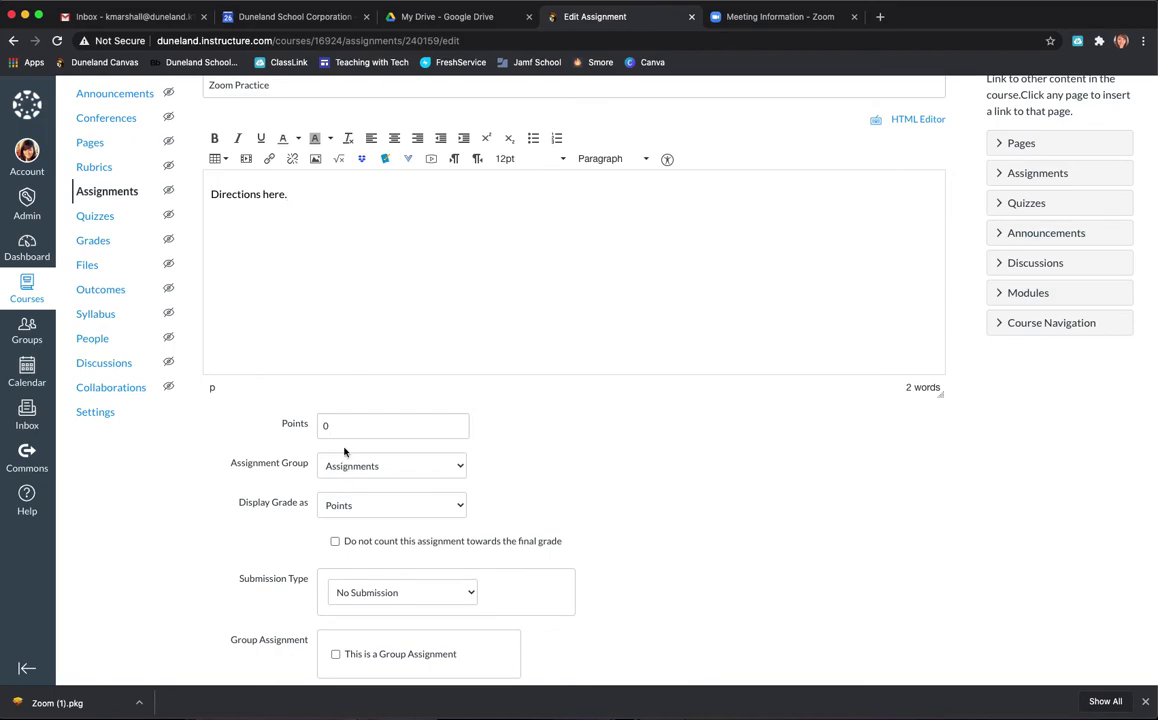
left_click(281, 428)
type("10")
Step: Set the submission type to External Tool with Zoom selected, and save the assignment
scroll(546, 474, "down", 3)
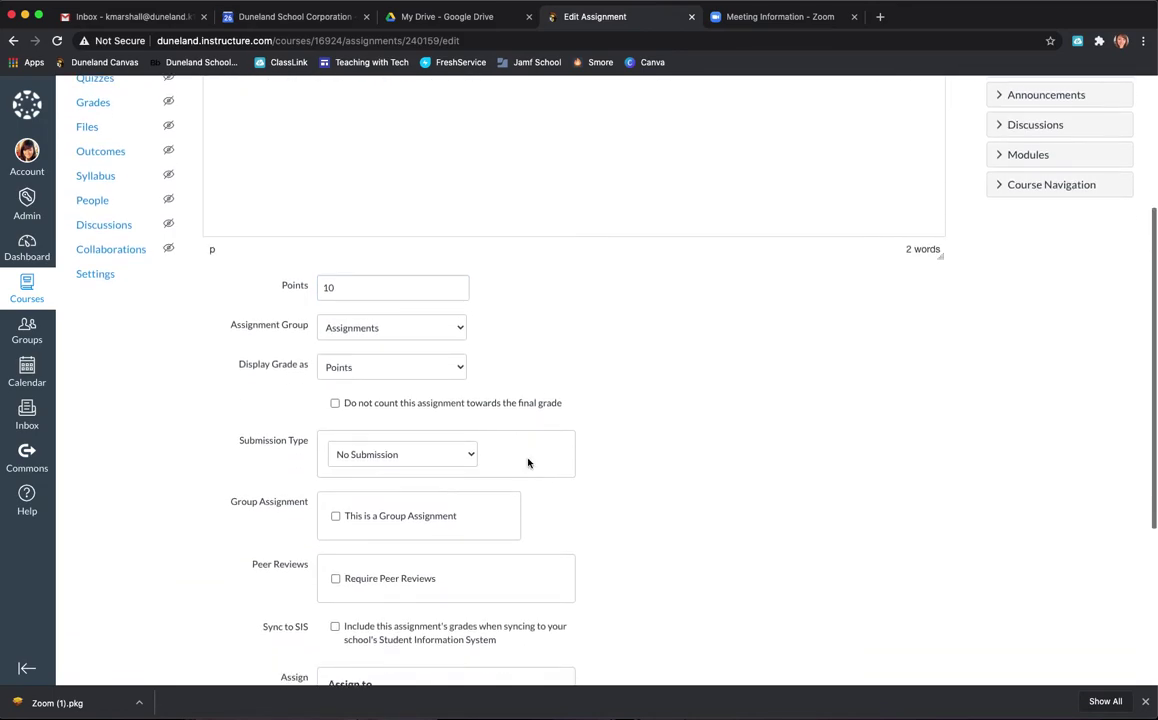
left_click(455, 455)
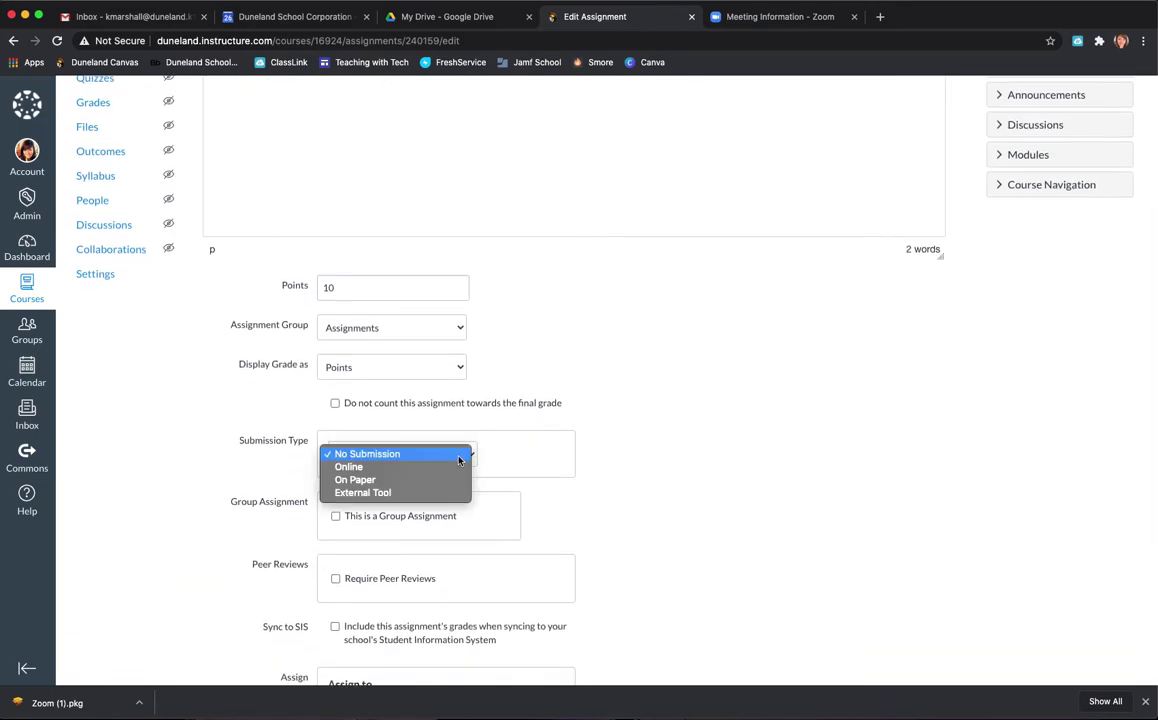
left_click(399, 493)
scroll(707, 520, "down", 3)
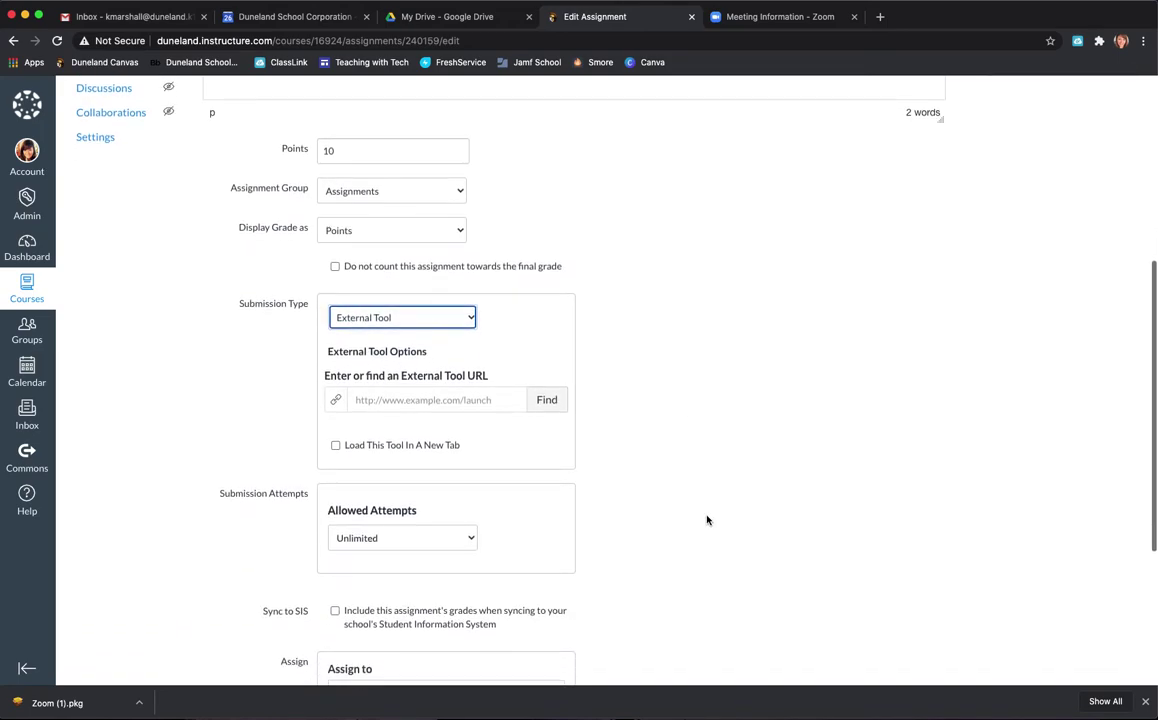
left_click(549, 402)
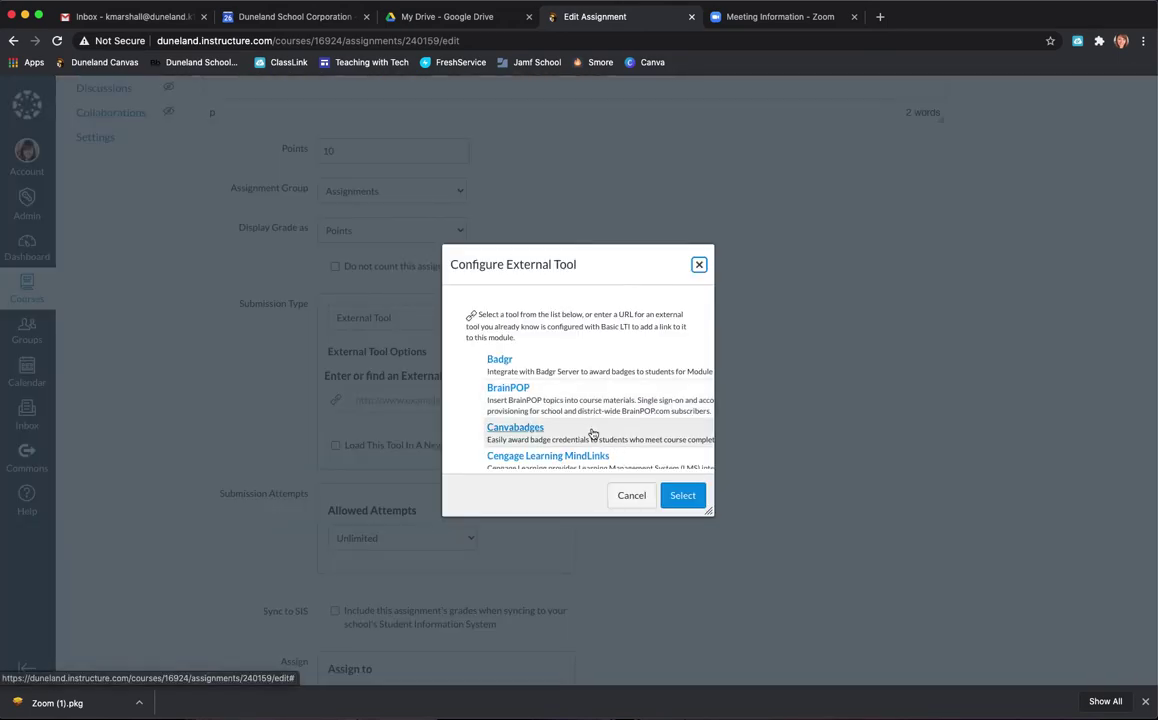
scroll(592, 433, "down", 5)
scroll(592, 433, "down", 5)
scroll(592, 433, "down", 5)
scroll(592, 433, "down", 5)
left_click(500, 370)
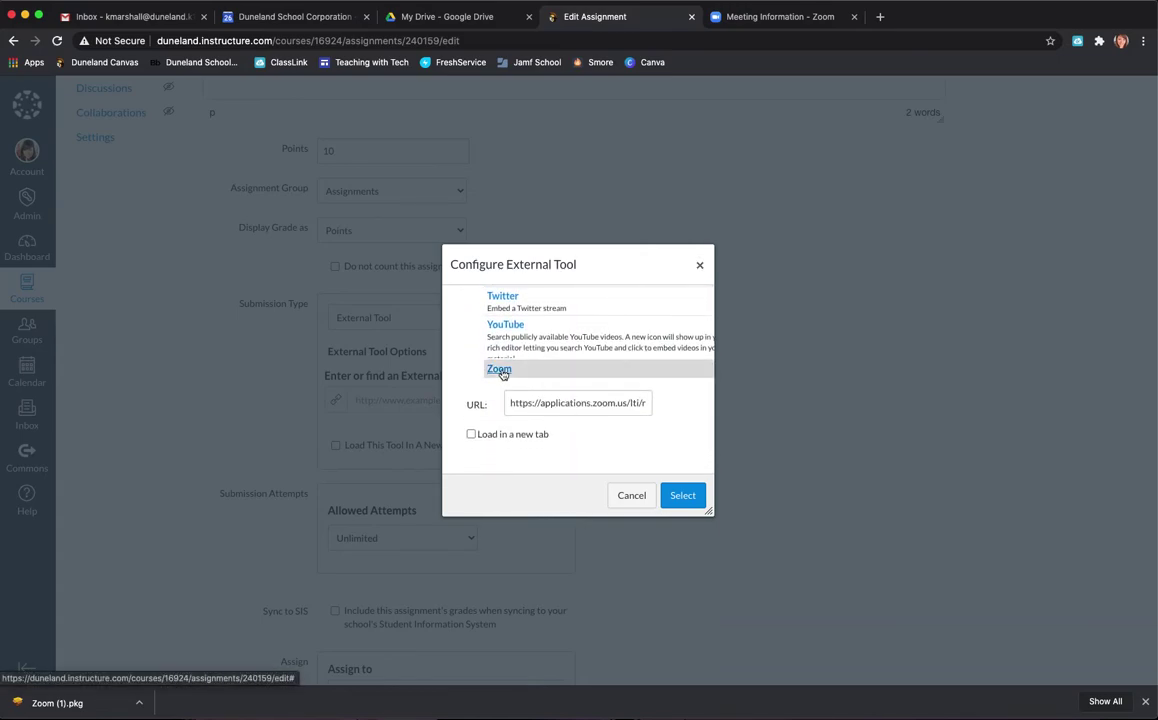
left_click(684, 499)
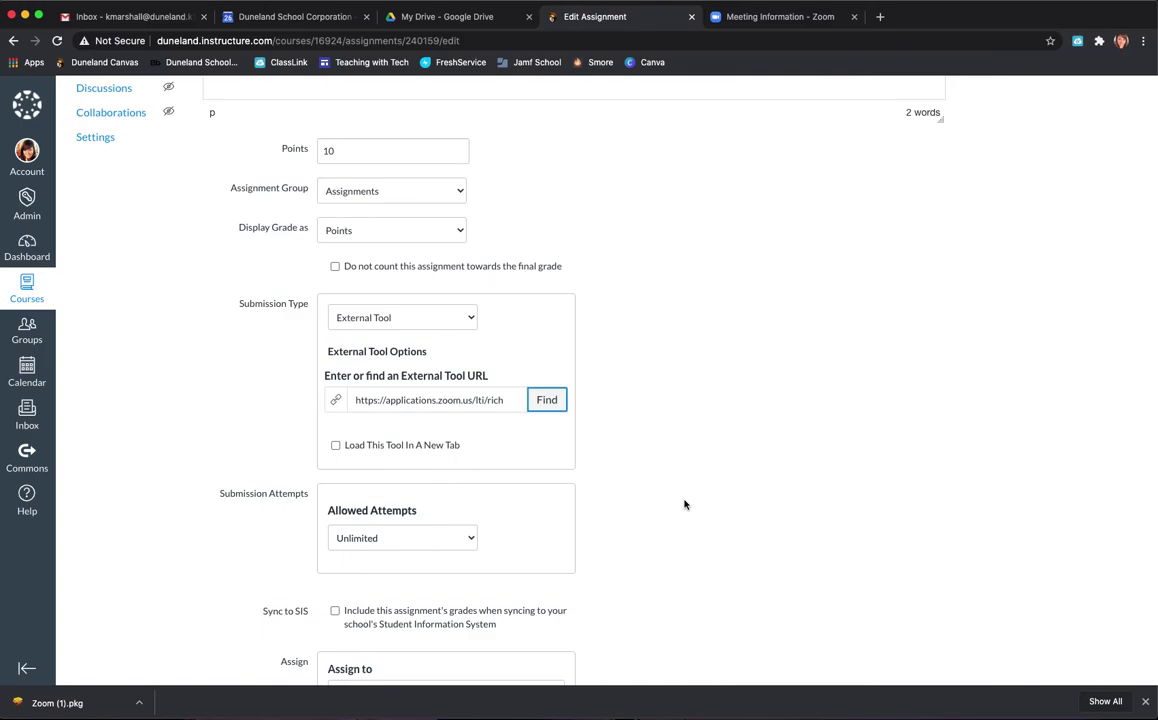
scroll(629, 533, "down", 1)
scroll(629, 533, "down", 4)
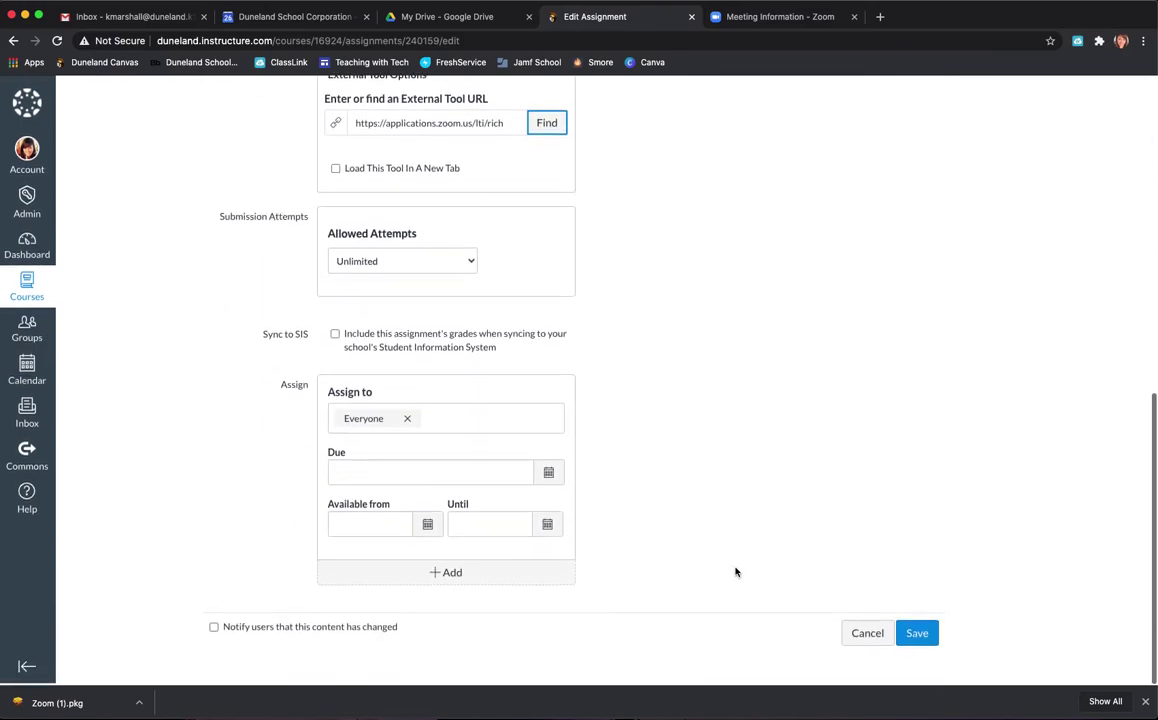
left_click(929, 646)
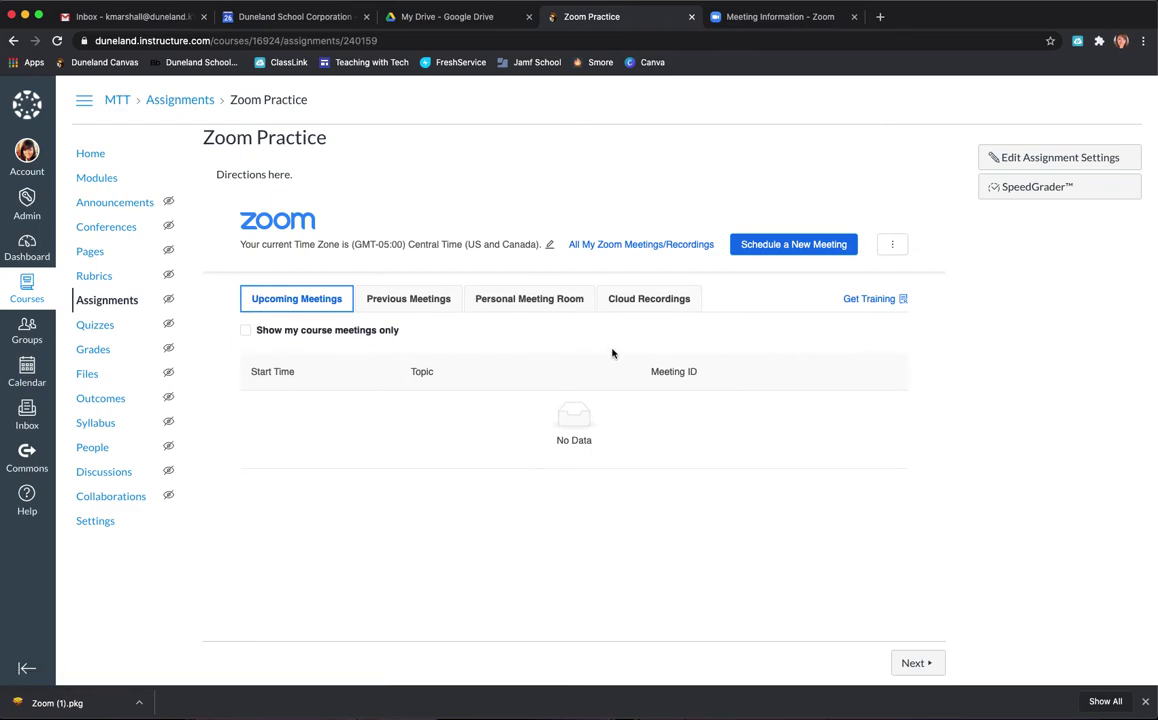
Step: Go to Modules, where Zoom Practice now shows 10 points in the Zoom module
left_click(97, 177)
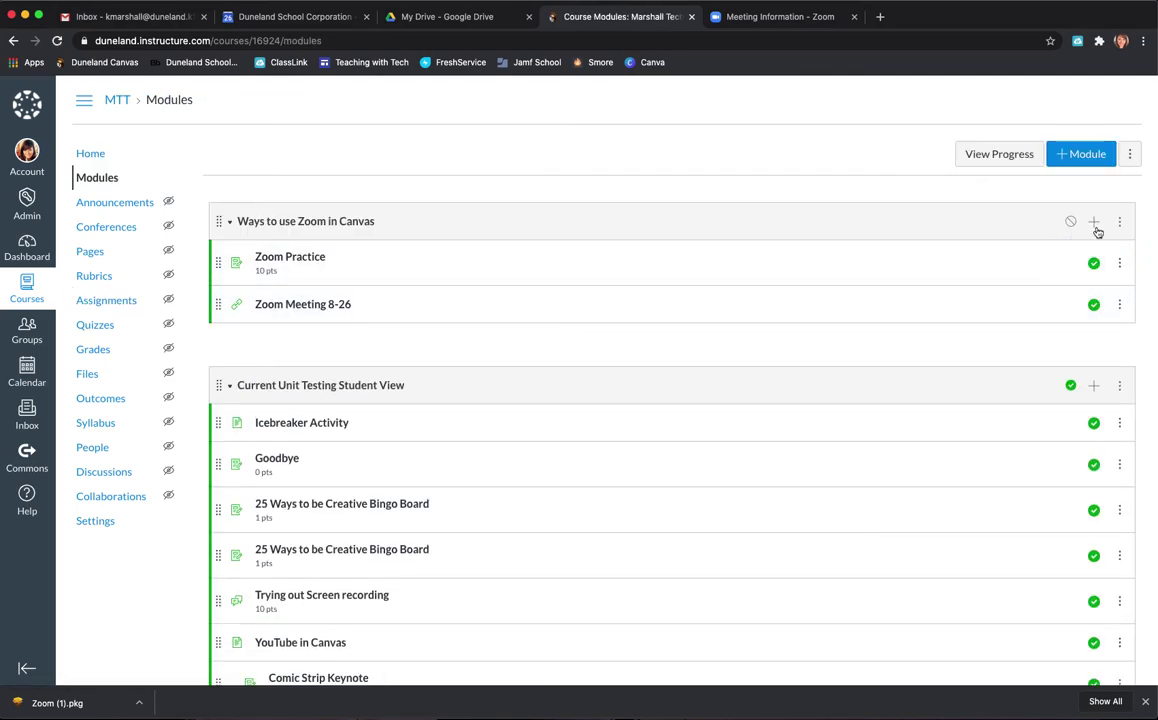
Step: Add a new page named 'Zoom Meeting' to the Zoom module and open its editor
left_click(1095, 224)
left_click(445, 270)
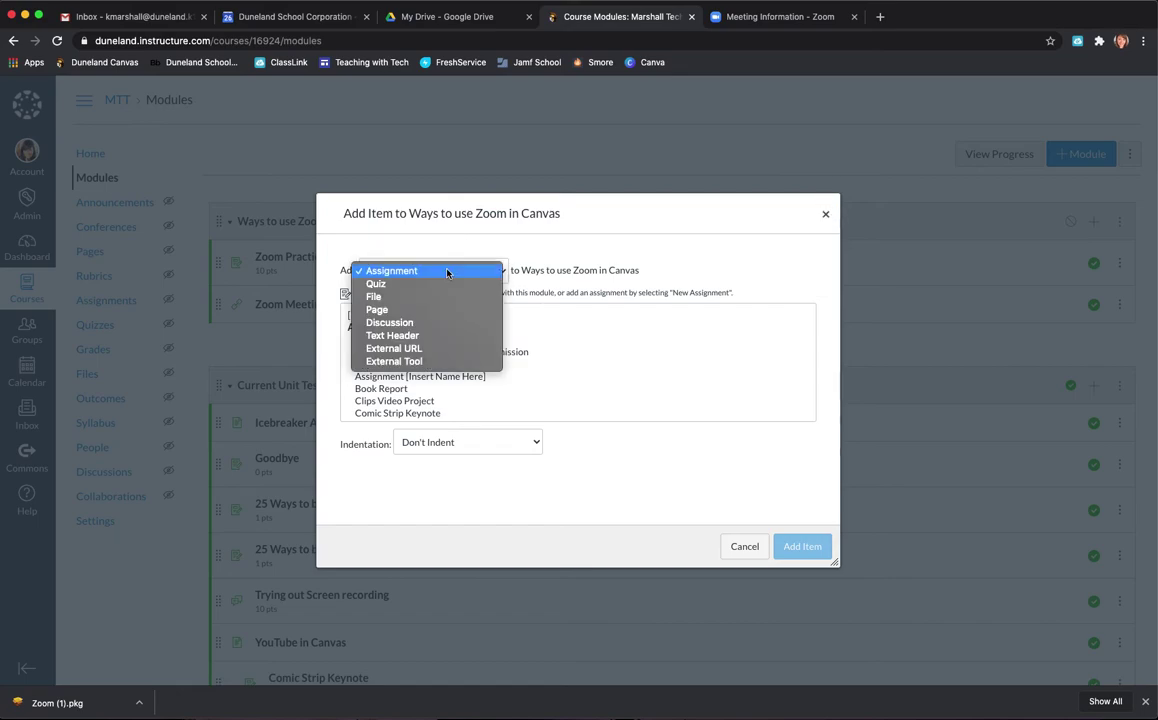
left_click(407, 314)
left_click(375, 315)
left_click(425, 445)
type("Zoom Meeting")
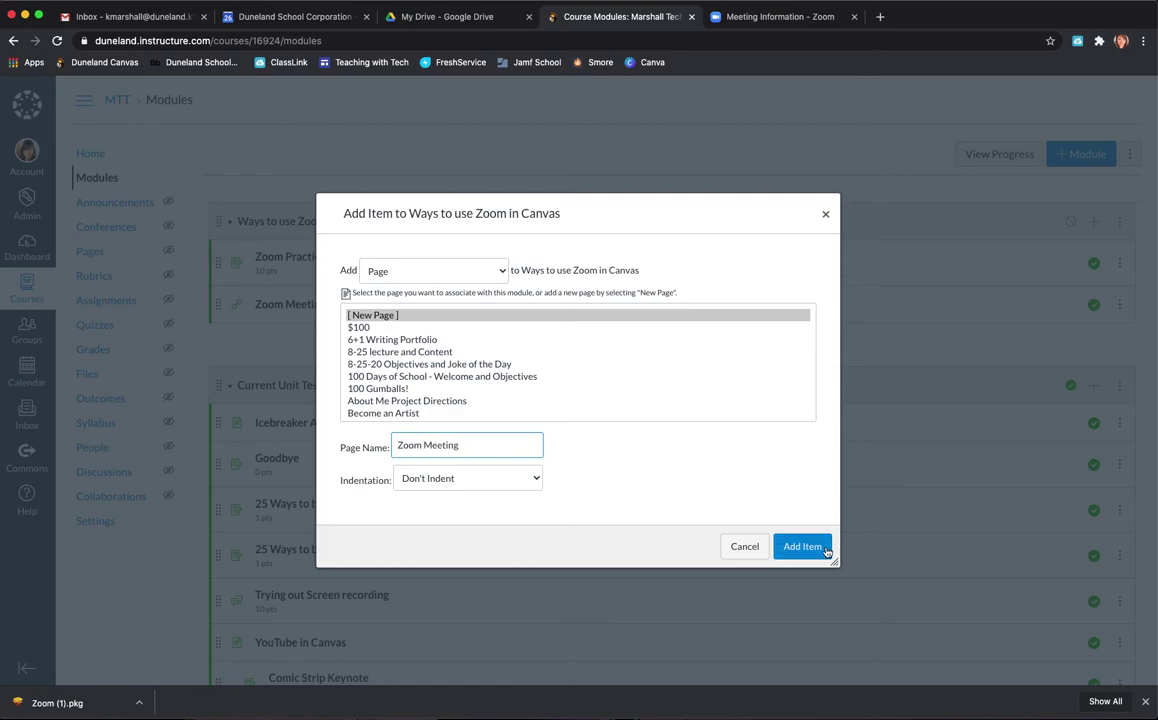
left_click(815, 549)
left_click(323, 345)
left_click(1078, 158)
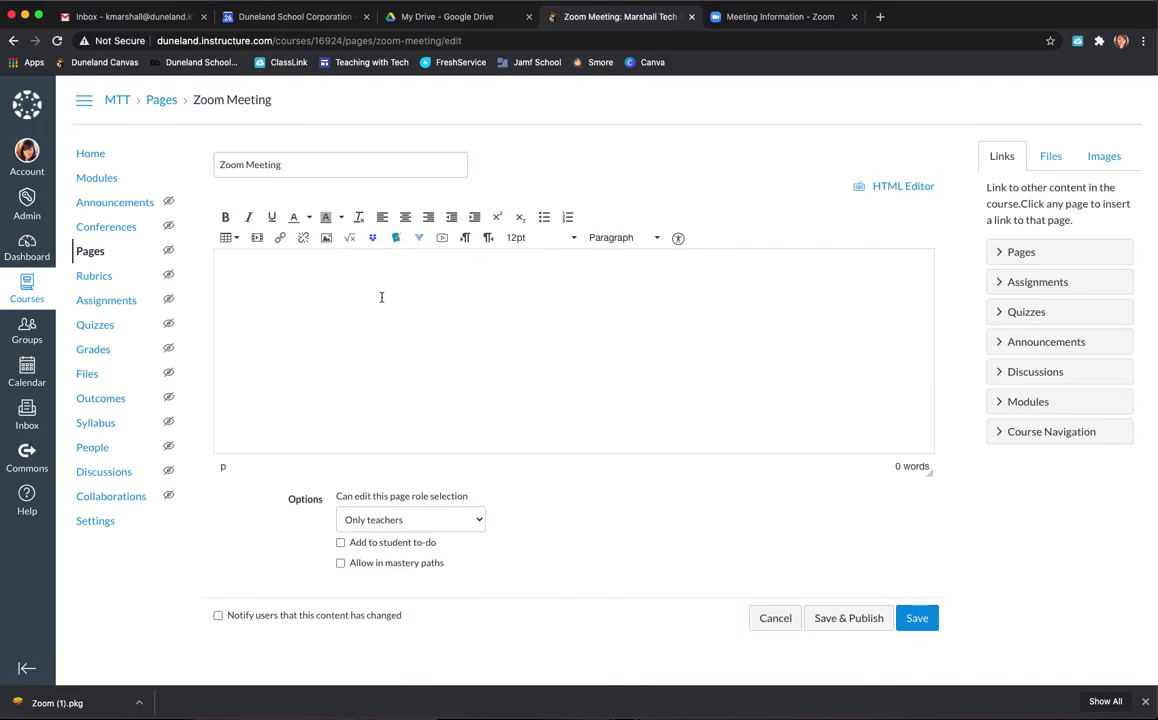
Step: Write 'Click here to access the meeting' on the Zoom Meeting page and start a web link on it
type("CLic")
type("here to access the meetin")
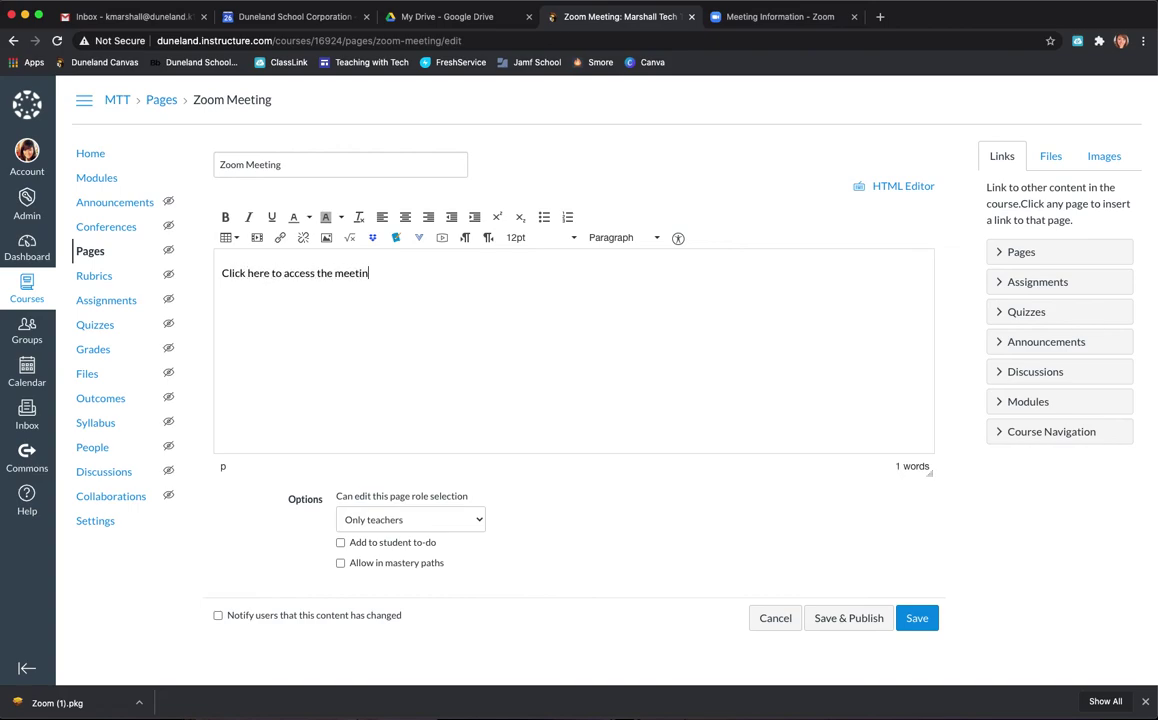
type("g")
left_click_drag(223, 275, 374, 275)
left_click(279, 238)
key("ctrl+Tab")
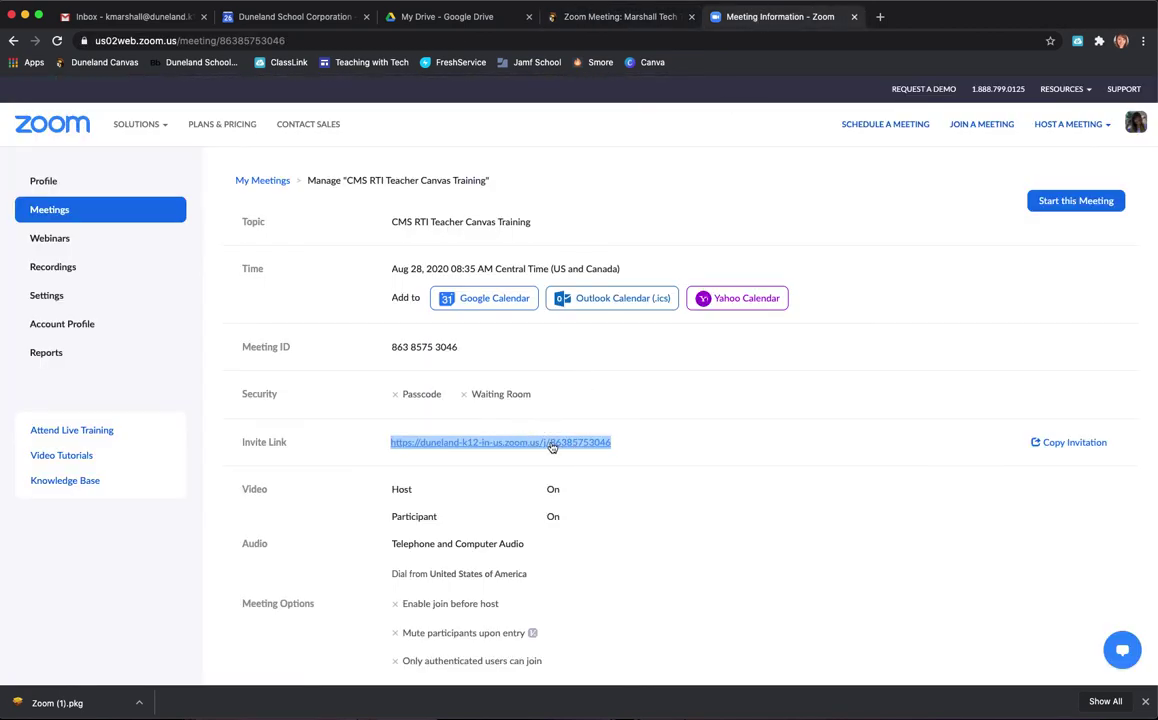
left_click(548, 18)
Step: Paste the Zoom invite URL as the link for 'Click here to access the meeting' and save the page
right_click(510, 431)
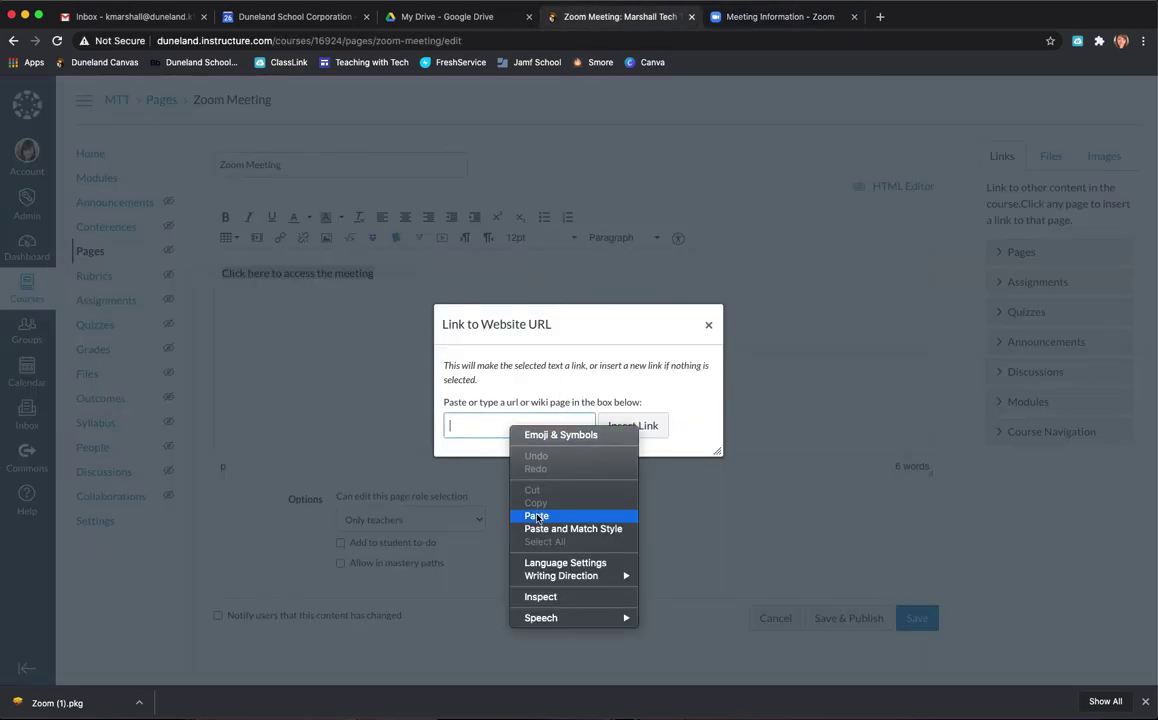
left_click(535, 514)
left_click(633, 425)
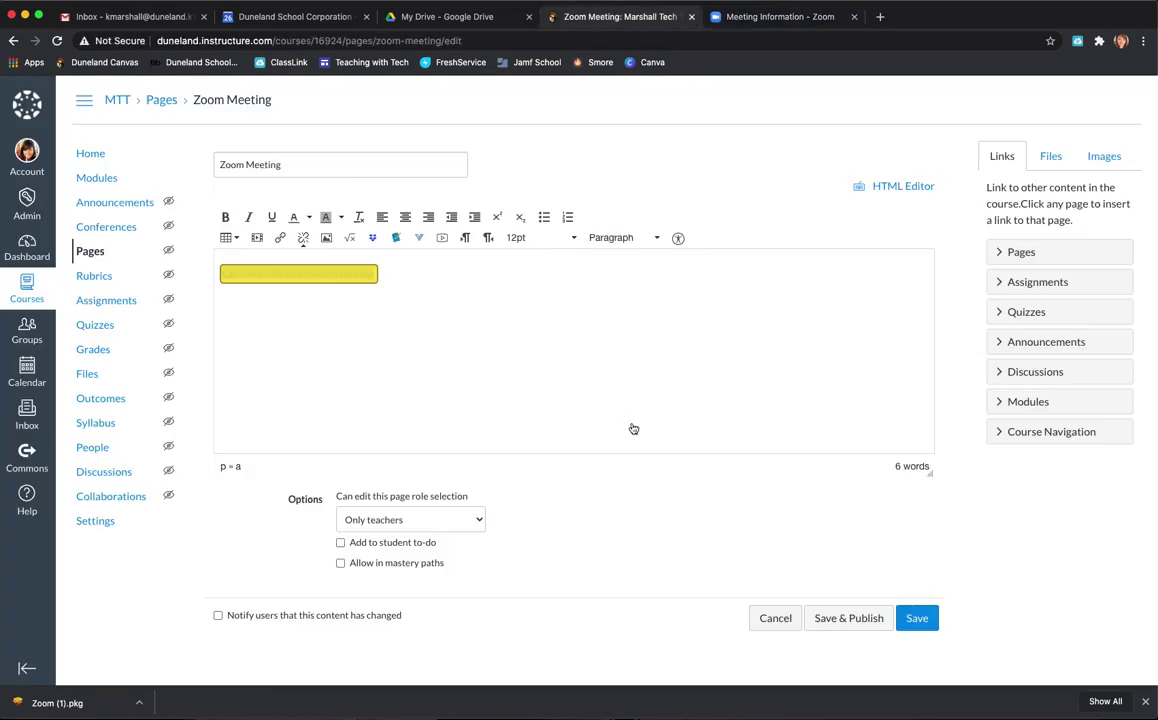
left_click(435, 281)
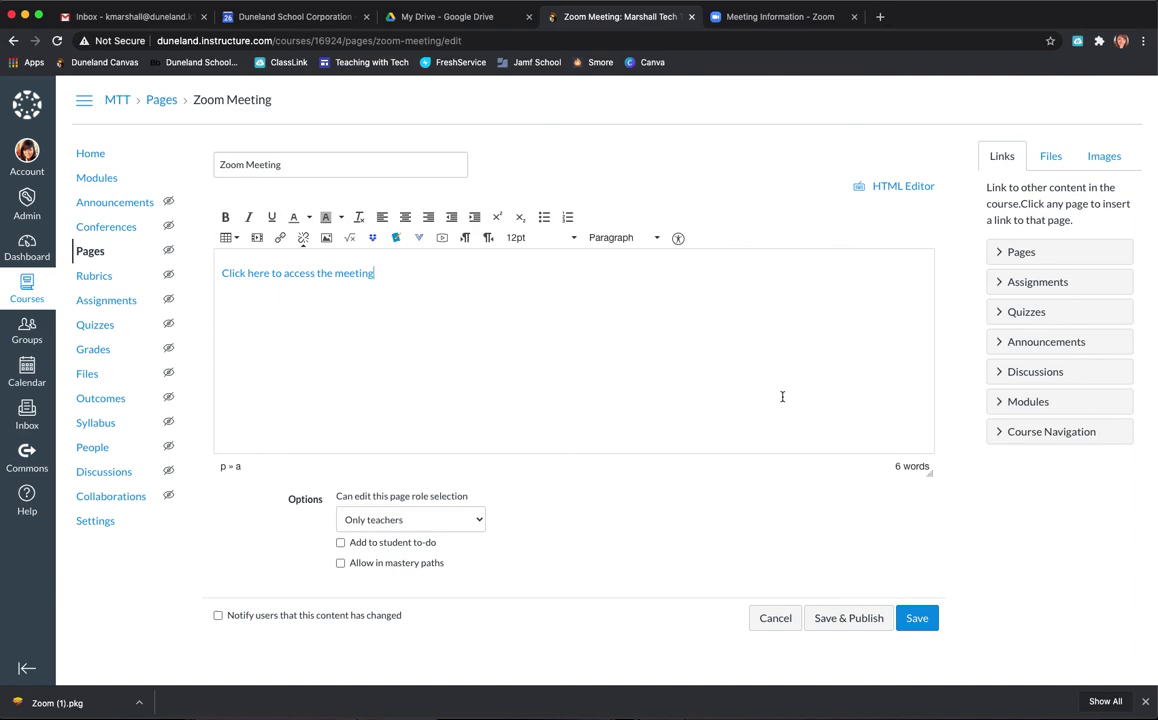
left_click(912, 618)
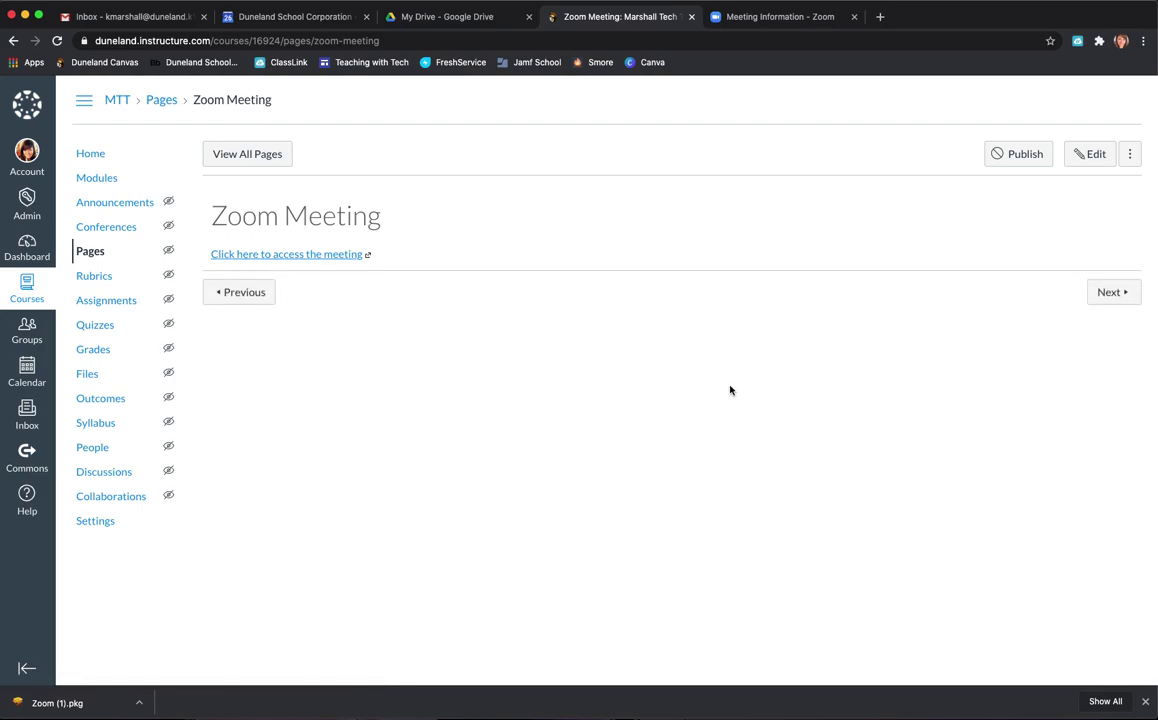